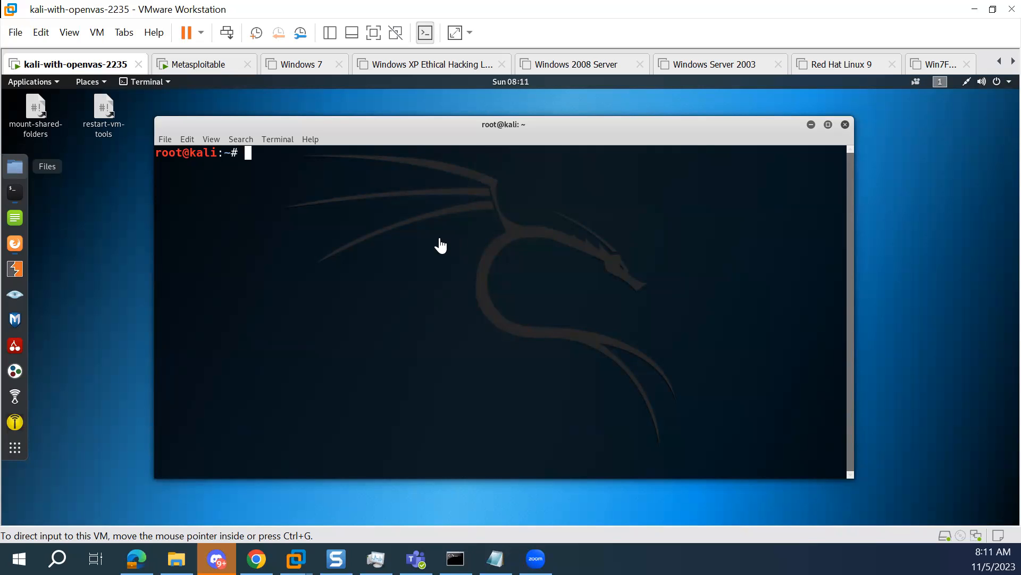
Run ifconfig in the Kali terminal and highlight the last octet of the eth0 IPv4 address
left_click(342, 208)
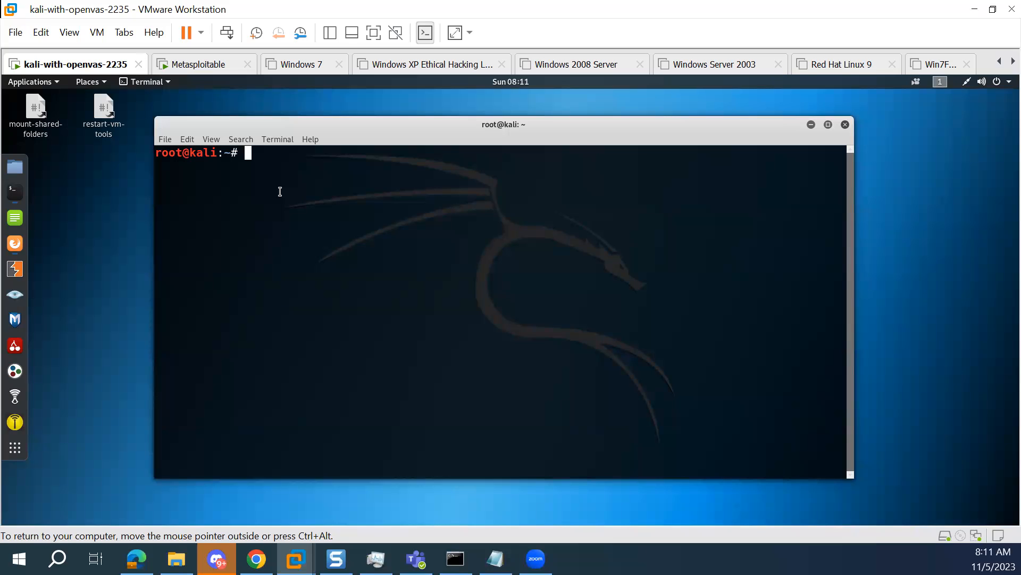
type("p")
key("BackSpace")
type("ifconfig")
key("Return")
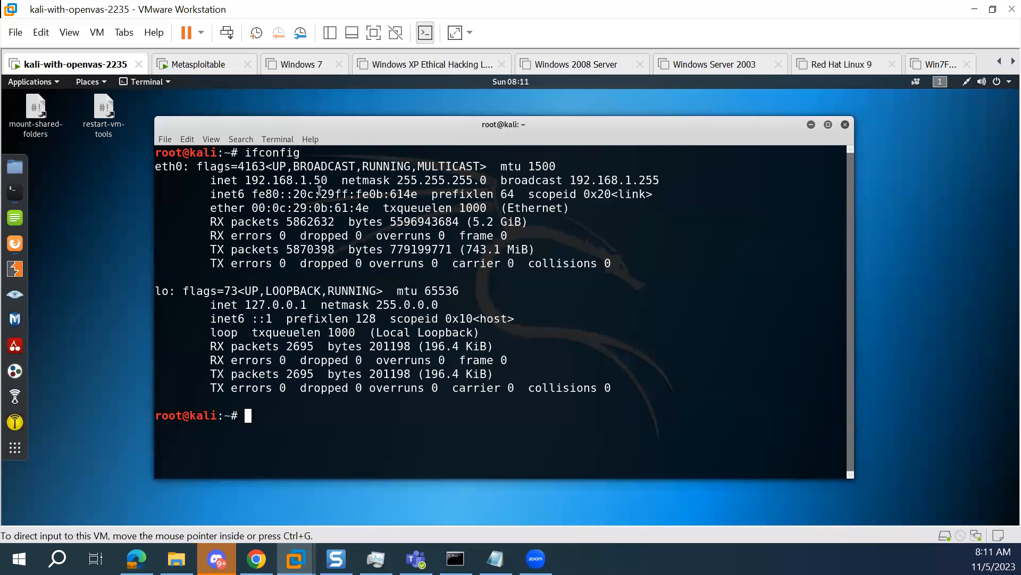
left_click_drag(333, 180, 315, 178)
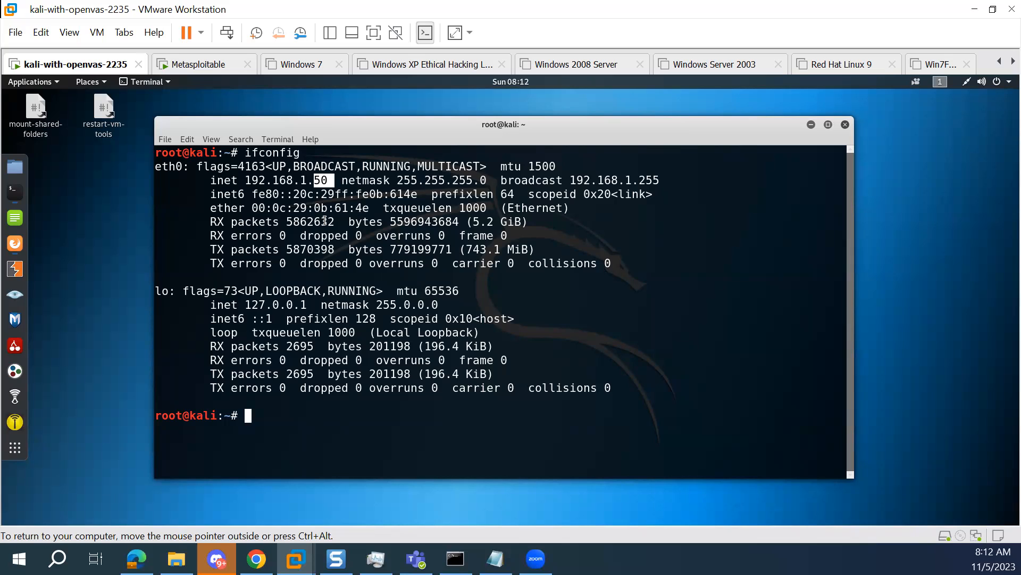
Clear the terminal, ping 192.168.1.100 without a packet limit, and stop the ping after a few replies
type("clear")
key("Return")
type("p")
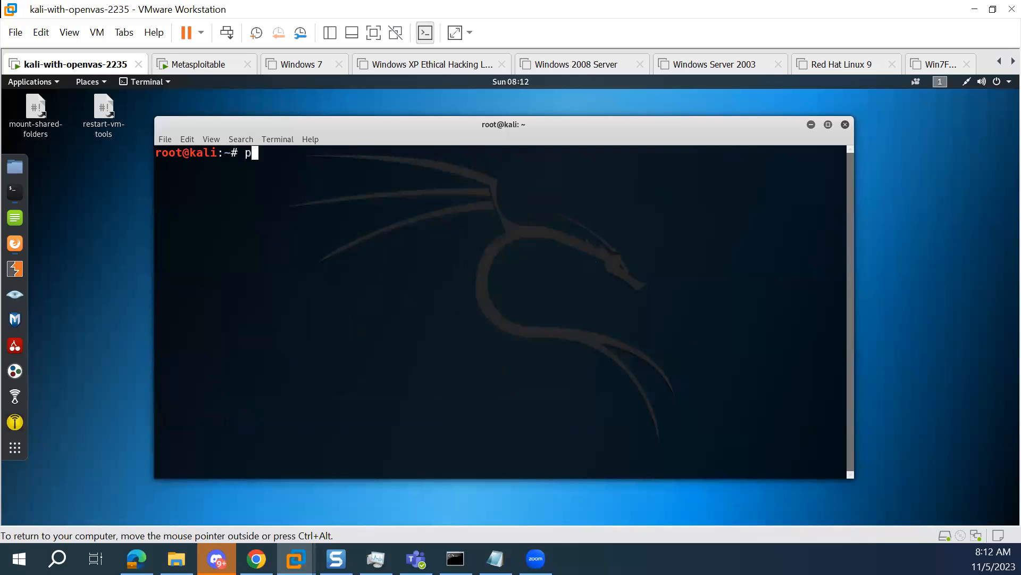
type("ing 192.168.1.200")
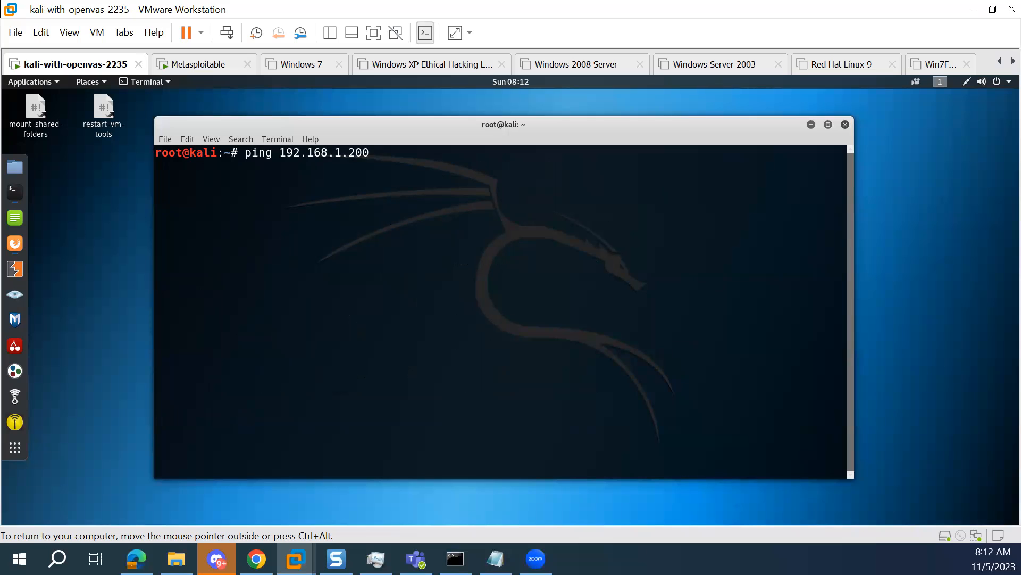
key("Left")
key("Left")
key("BackSpace")
type("1")
key("Return")
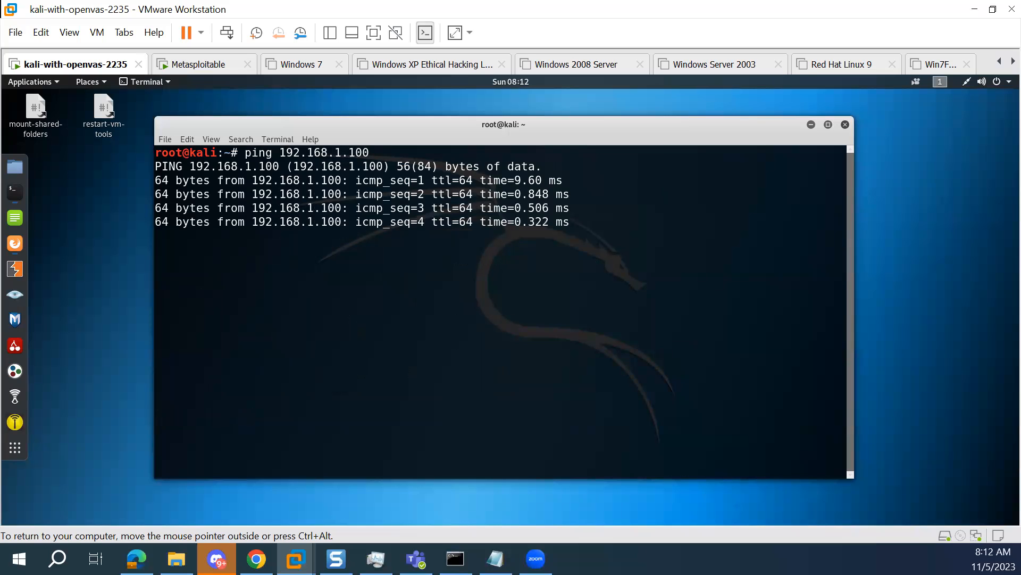
key("ctrl+c")
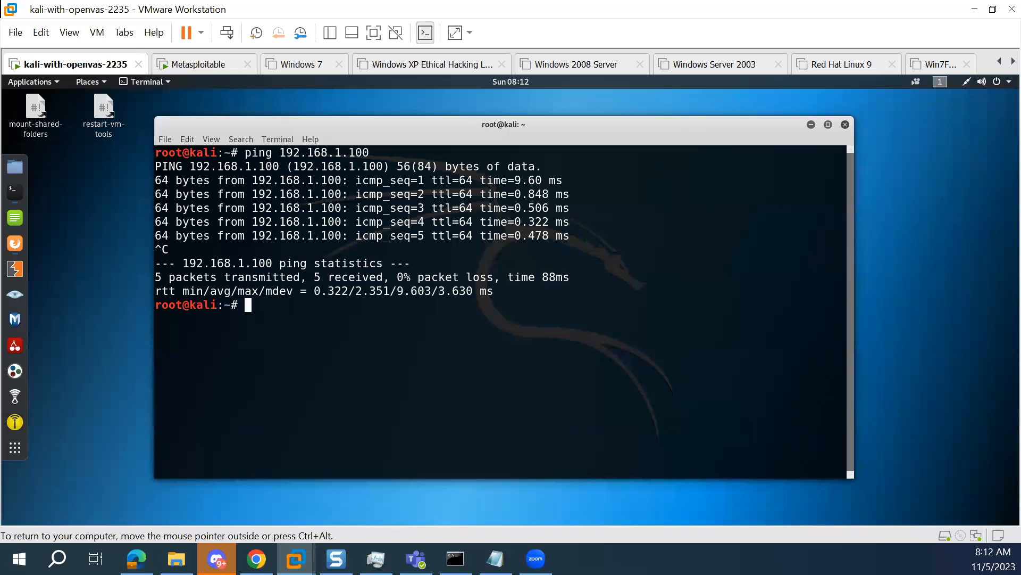
Ping 192.168.1.100 again with the -c 4 option to limit it to four packets
key("Up")
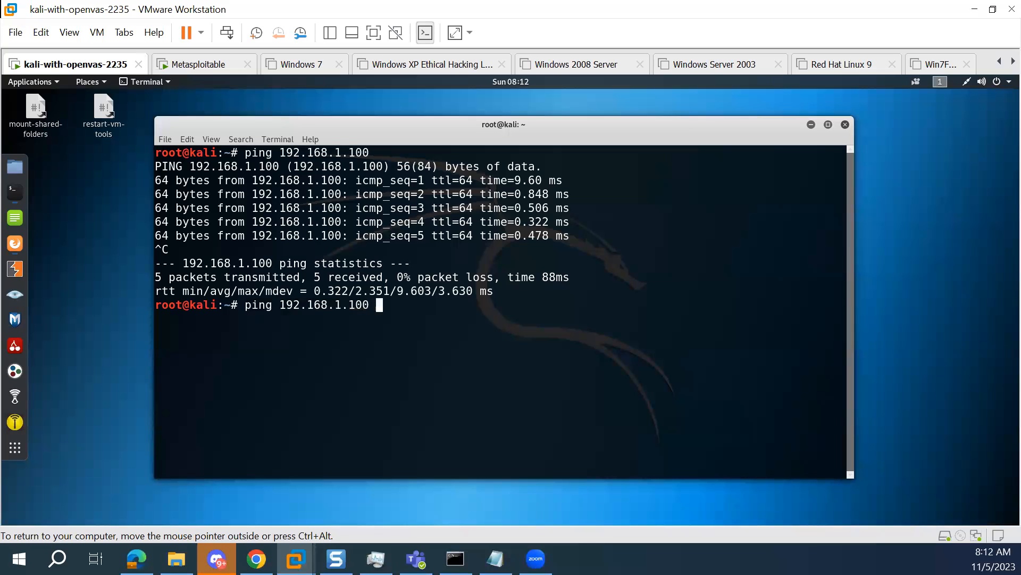
type("-c 4")
key("Return")
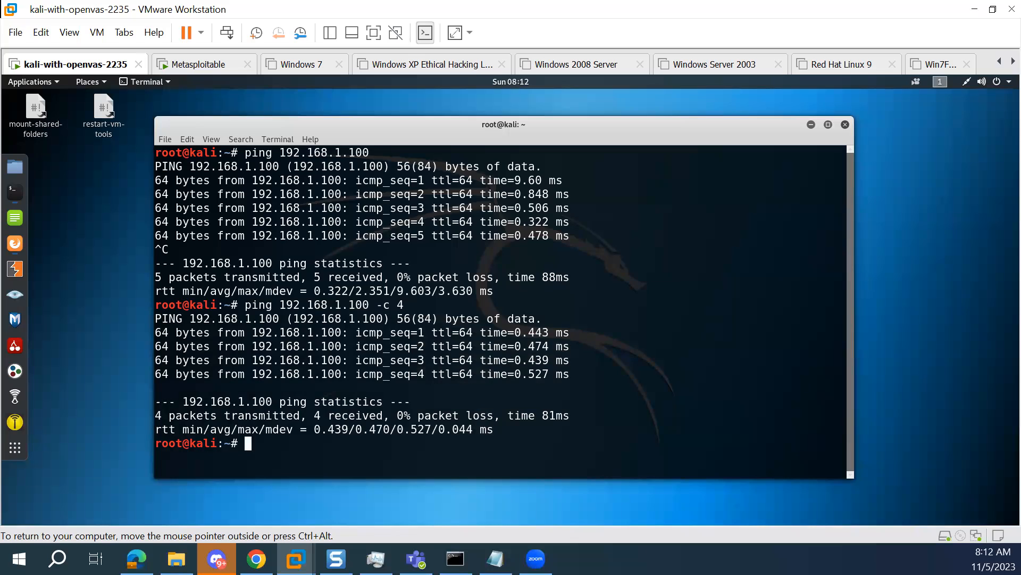
Clear the terminal, run a default nmap scan of 192.168.1.100 and review its port and service list
type("clear")
key("Return")
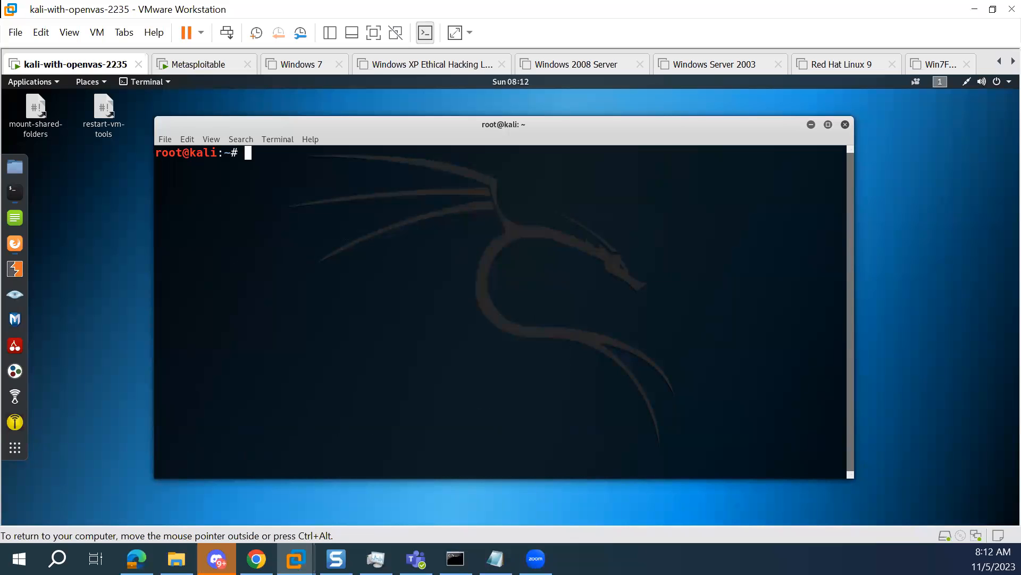
type("nmap 192.168")
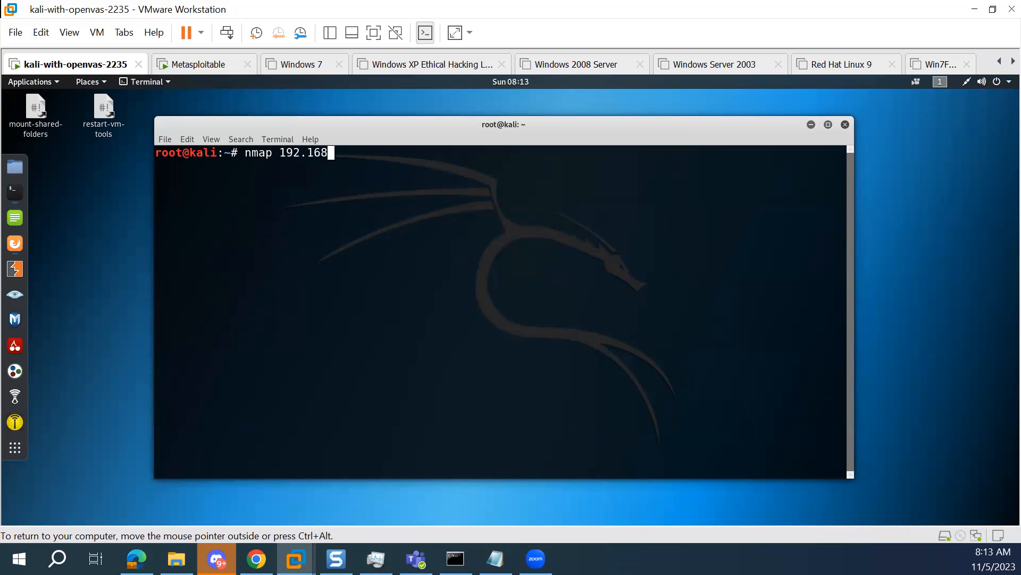
type(".1.200")
key("Left")
key("Left")
key("BackSpace")
type("1")
key("Return")
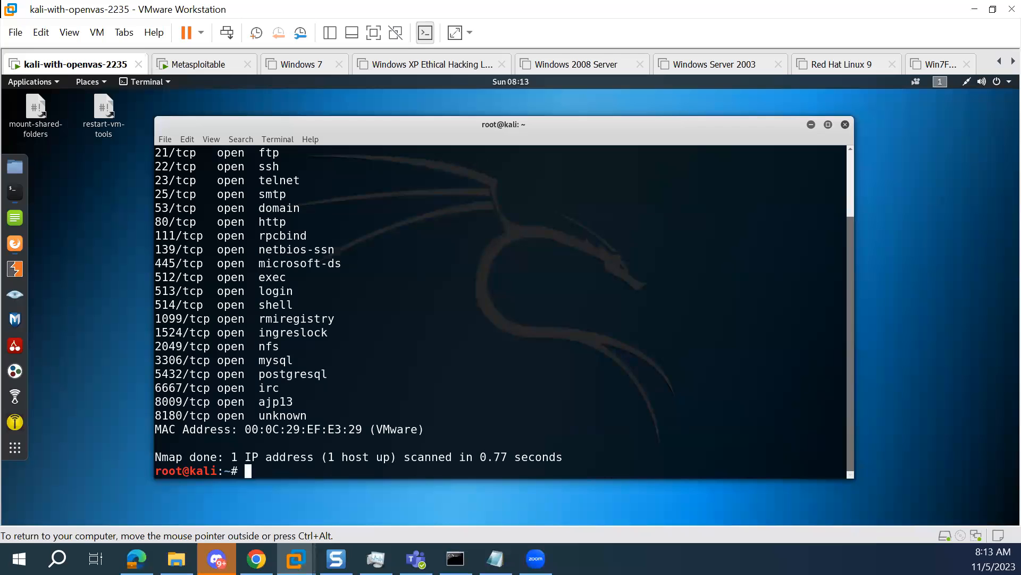
scroll(612, 341, "up", 1)
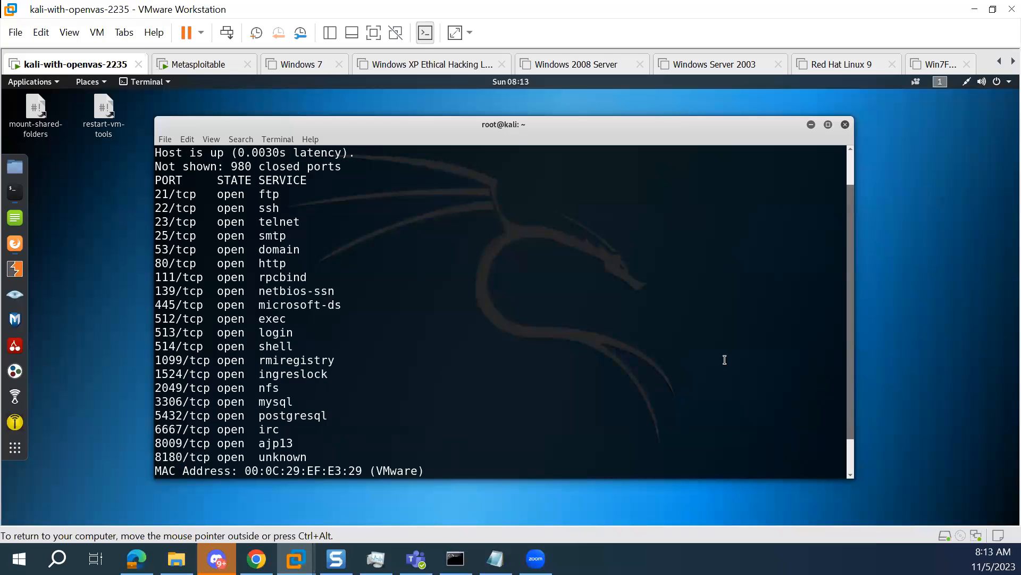
scroll(730, 361, "up", 1)
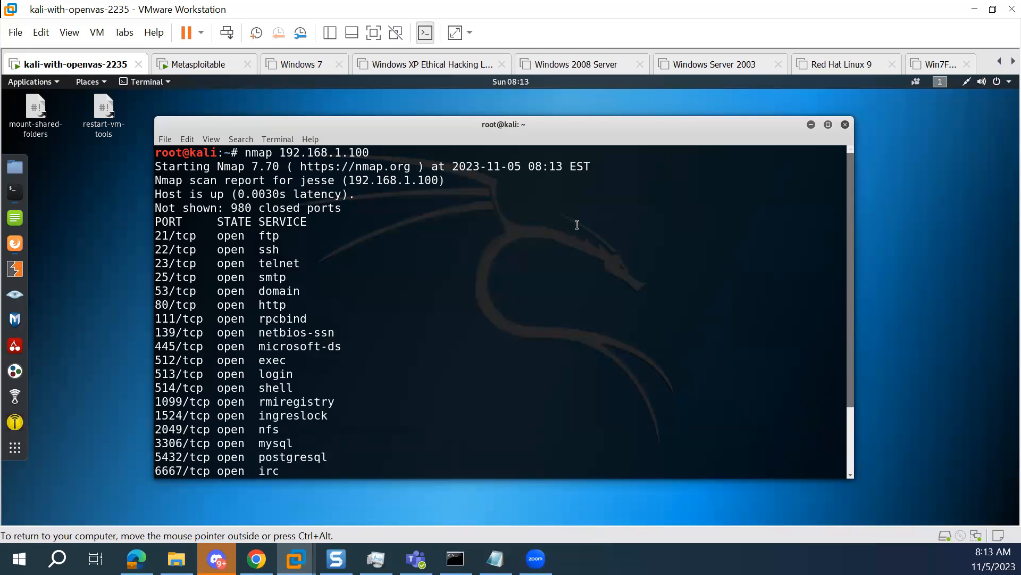
scroll(449, 282, "down", 1)
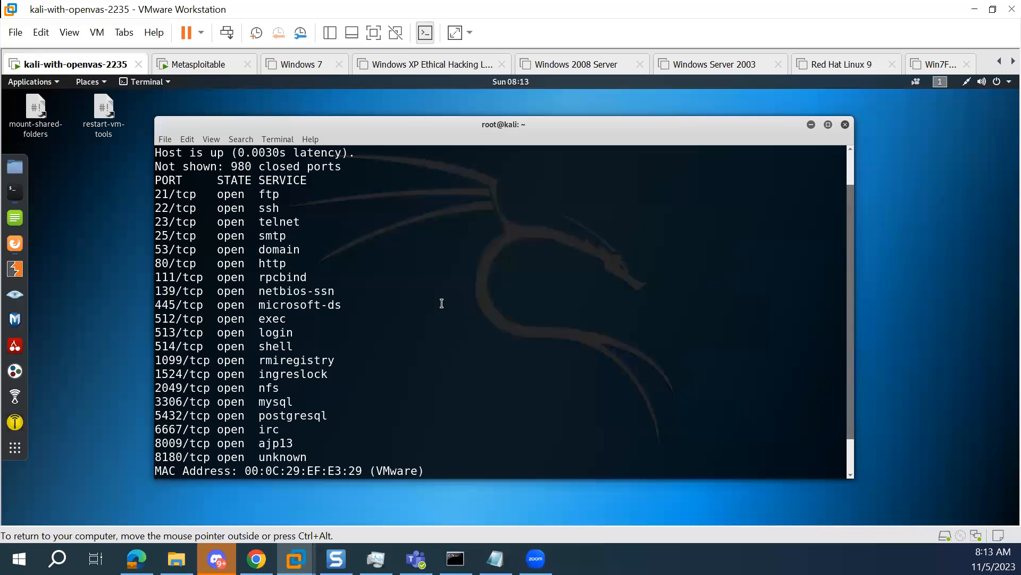
scroll(441, 300, "up", 1)
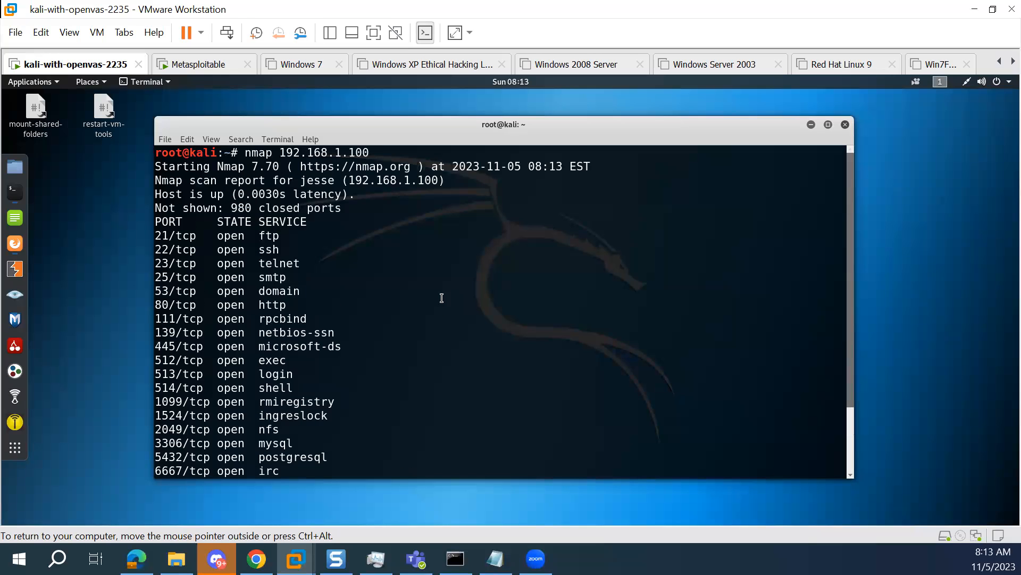
Clear the terminal and launch Zenmap with the zenmap command
type("clear")
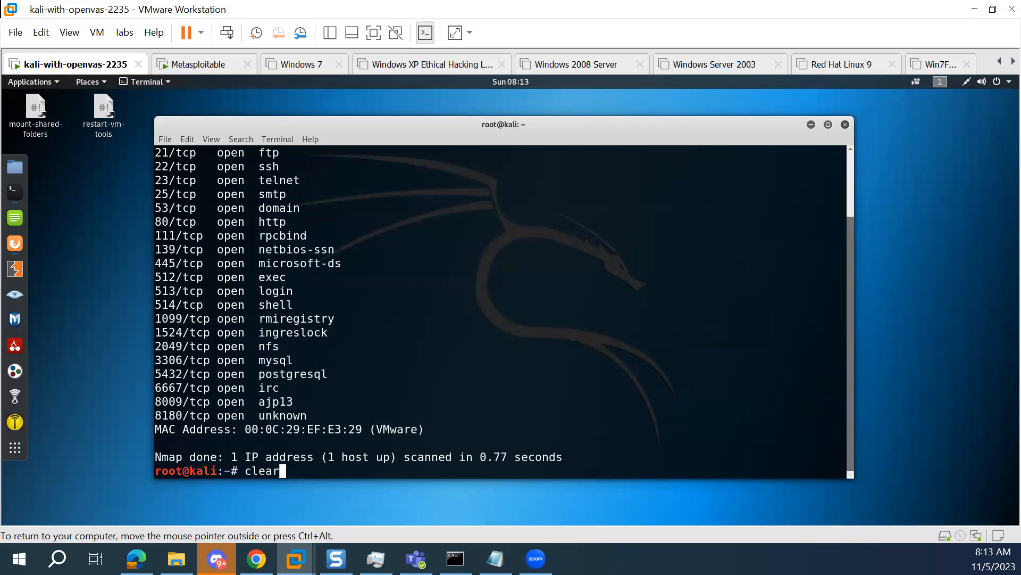
key("Return")
type("zenmap")
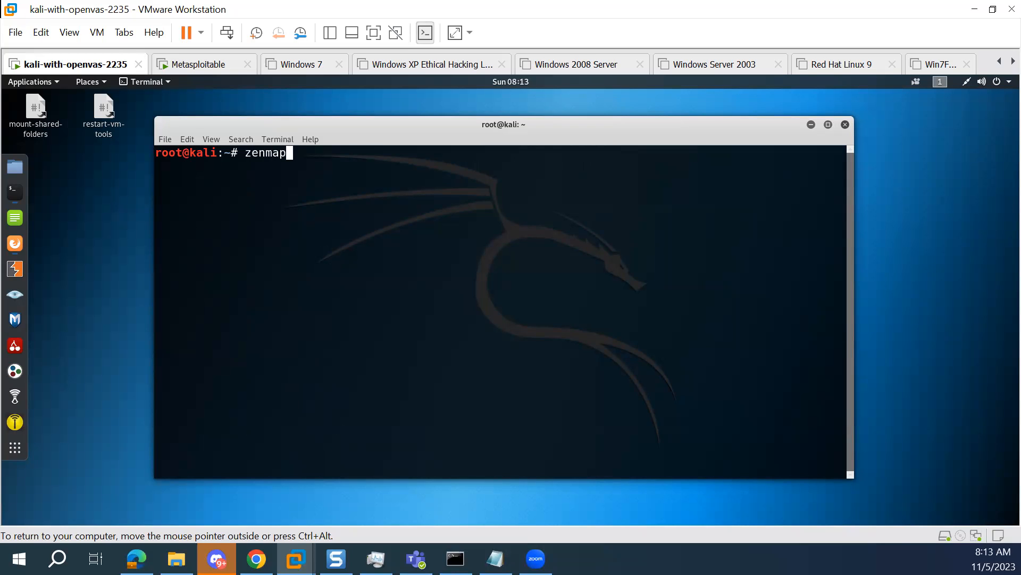
key("Return")
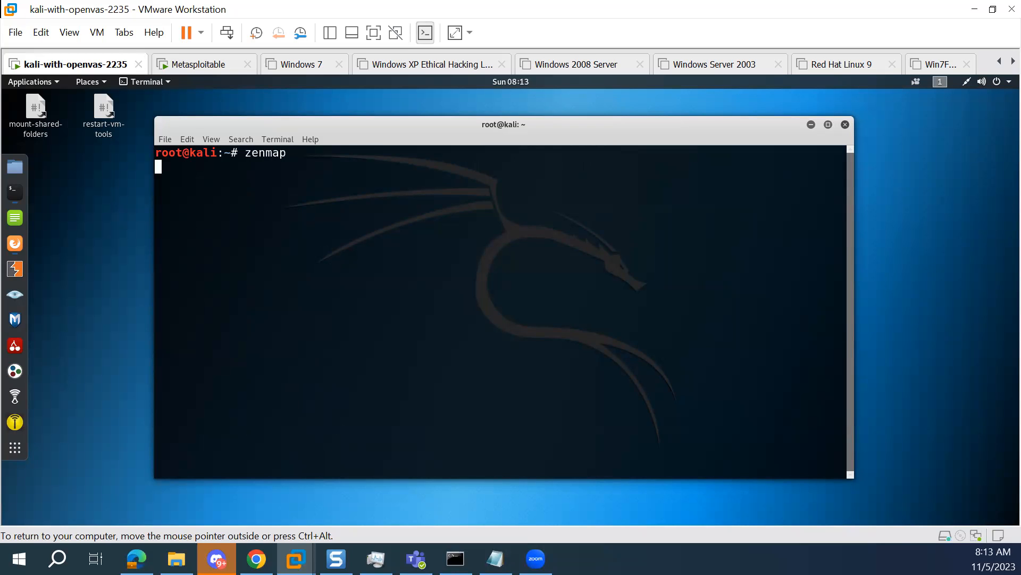
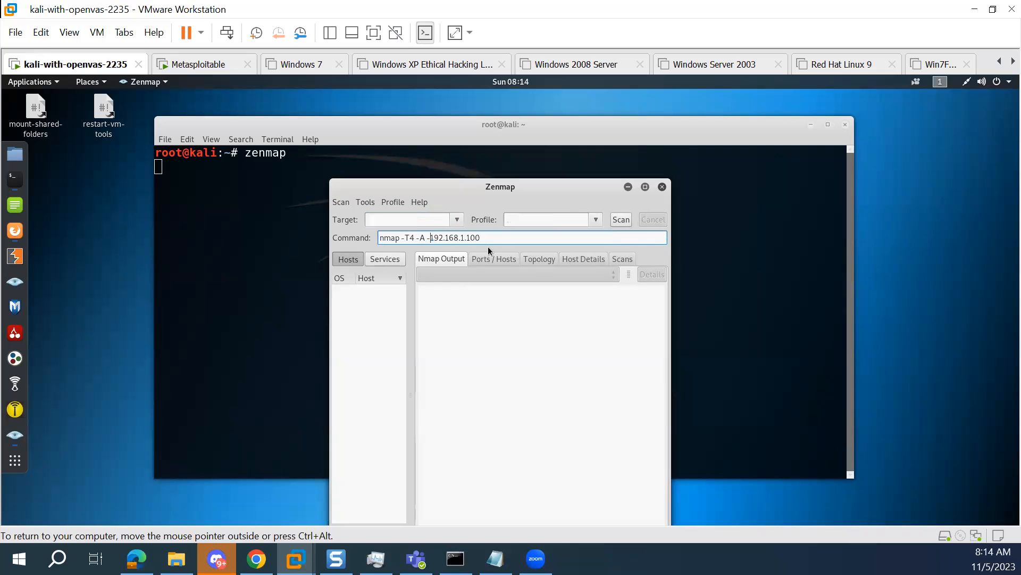
Correct the Zenmap command to nmap -T4 -A 192.168.1.100 without choosing a profile, and start the scan
key("Delete")
left_click(595, 220)
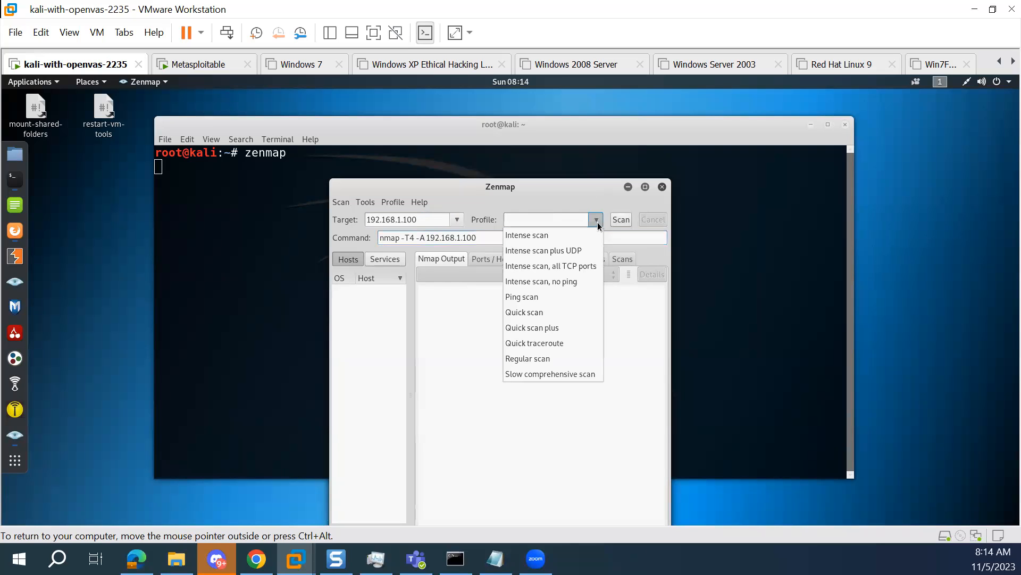
left_click(575, 202)
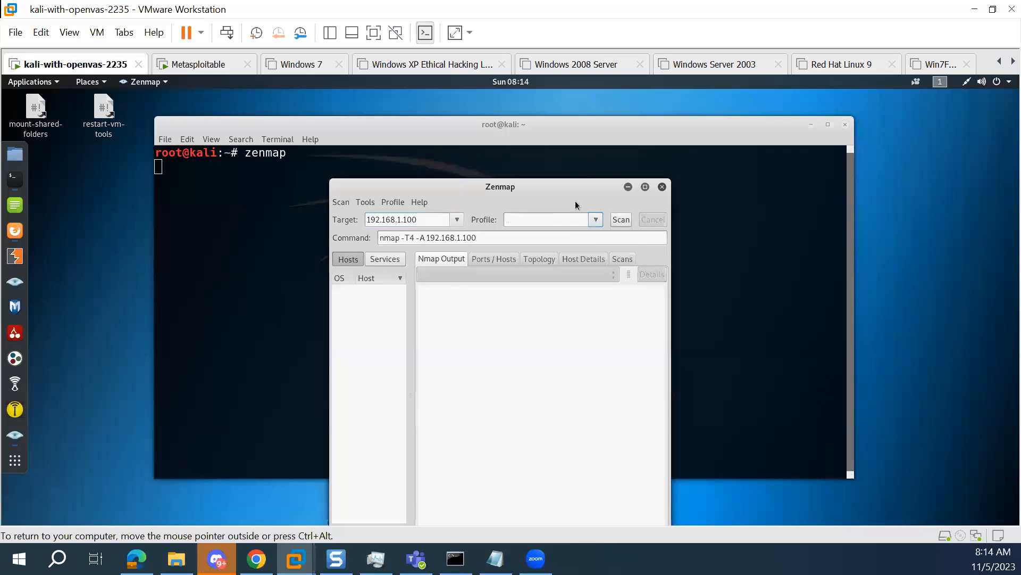
left_click(429, 237)
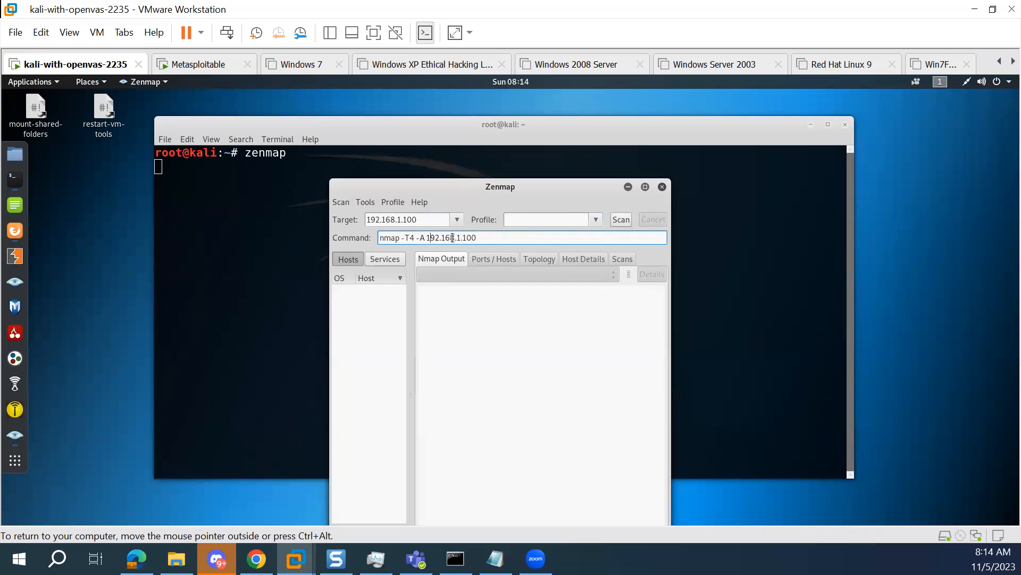
left_click(621, 220)
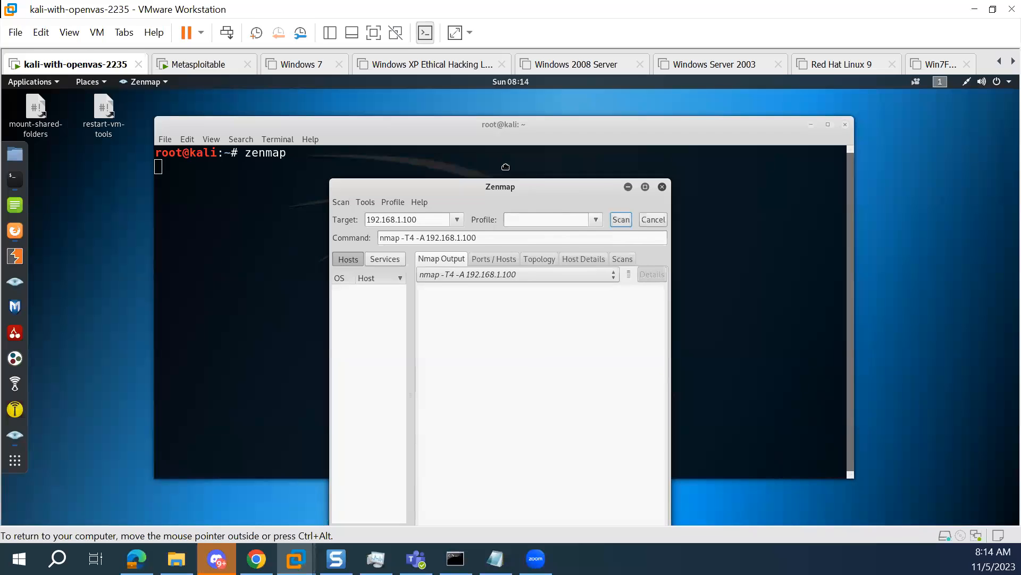
left_click_drag(513, 189, 506, 154)
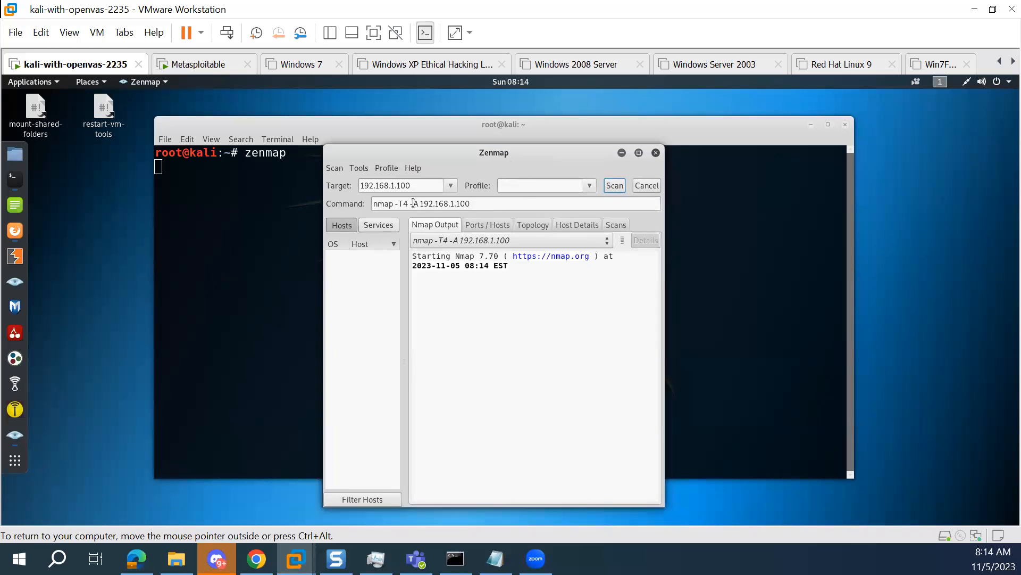
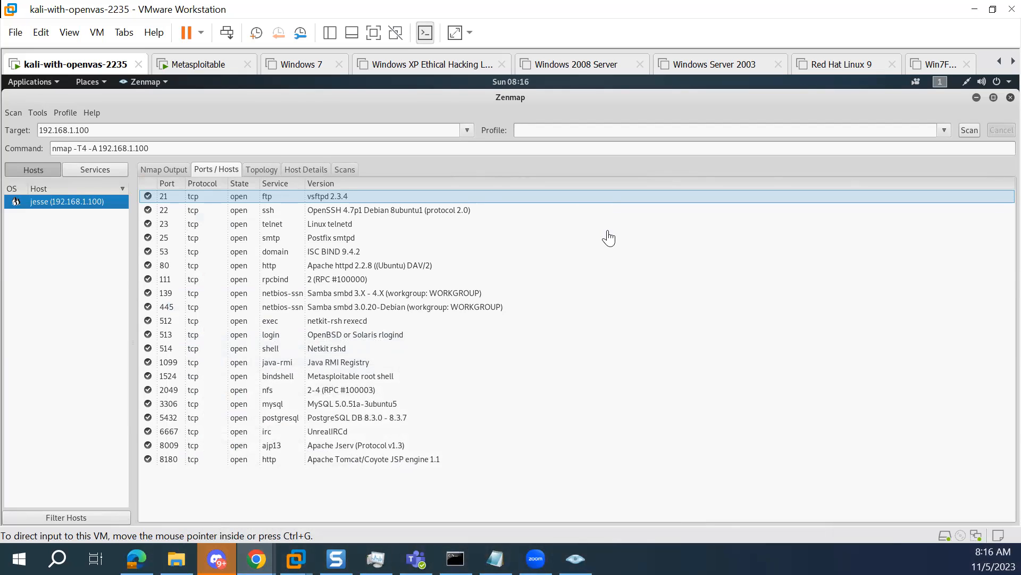
Add the -v option before the target address in the nmap command, and recheck the previous scan's output and port list
left_click(101, 149)
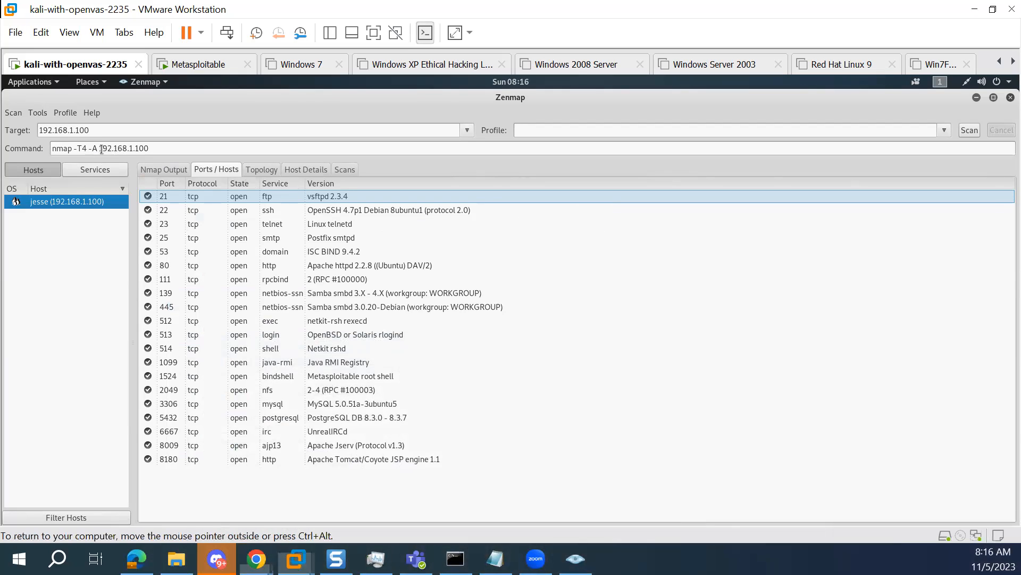
left_click(101, 148)
type("-v")
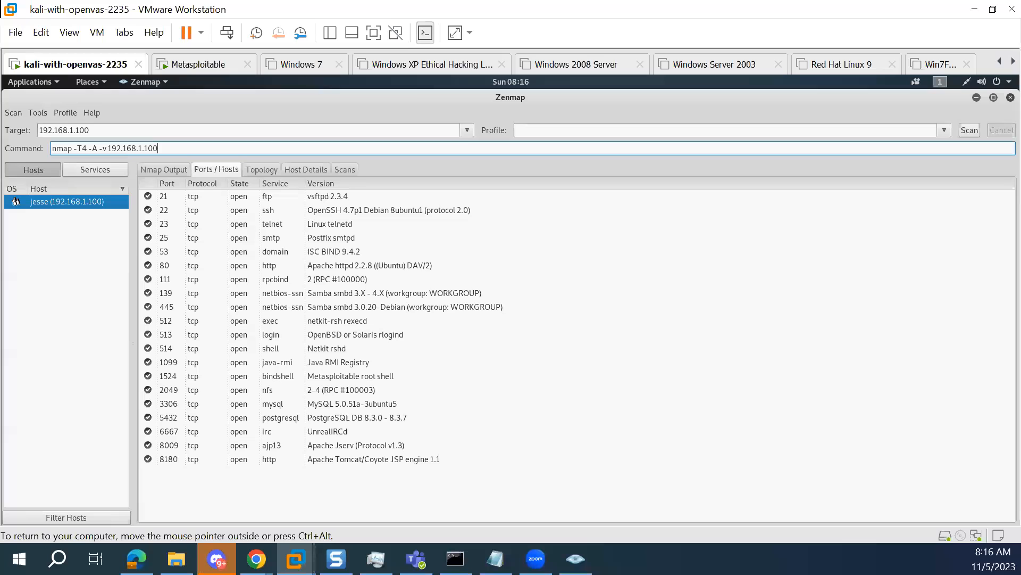
left_click(170, 172)
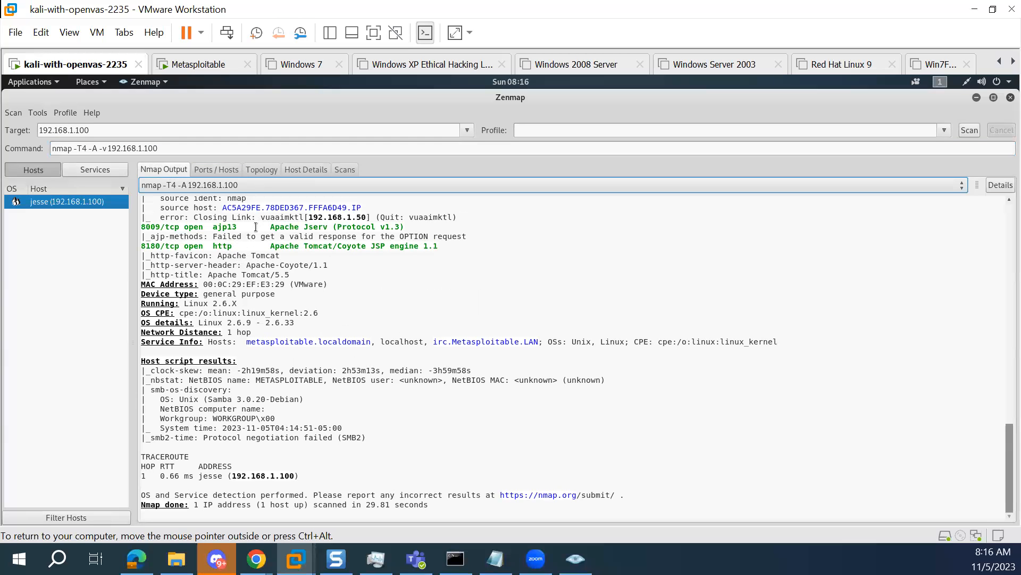
left_click(218, 170)
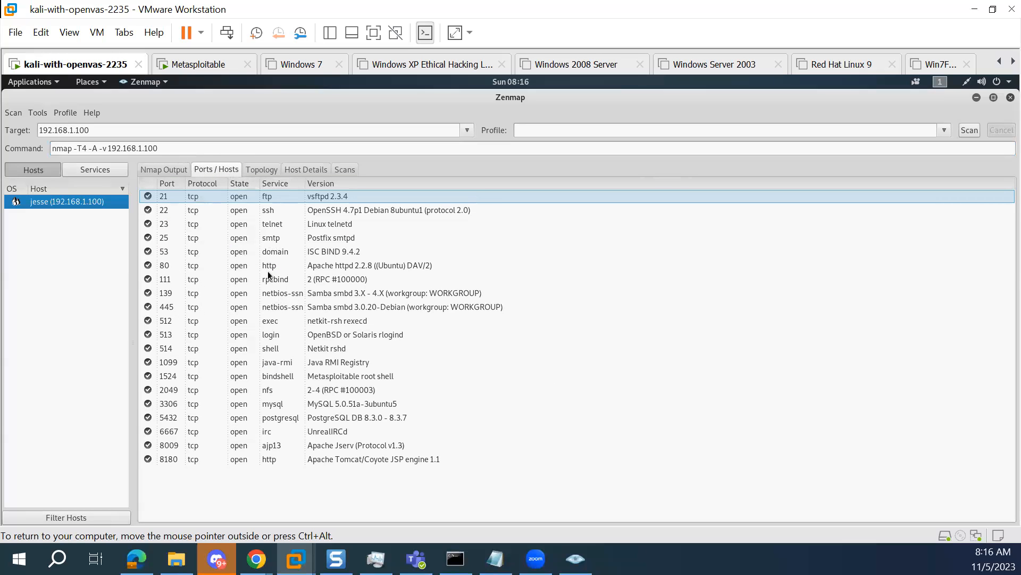
Extend the nmap command with the full port range option -p 0-65535
left_click(199, 146)
type("-p")
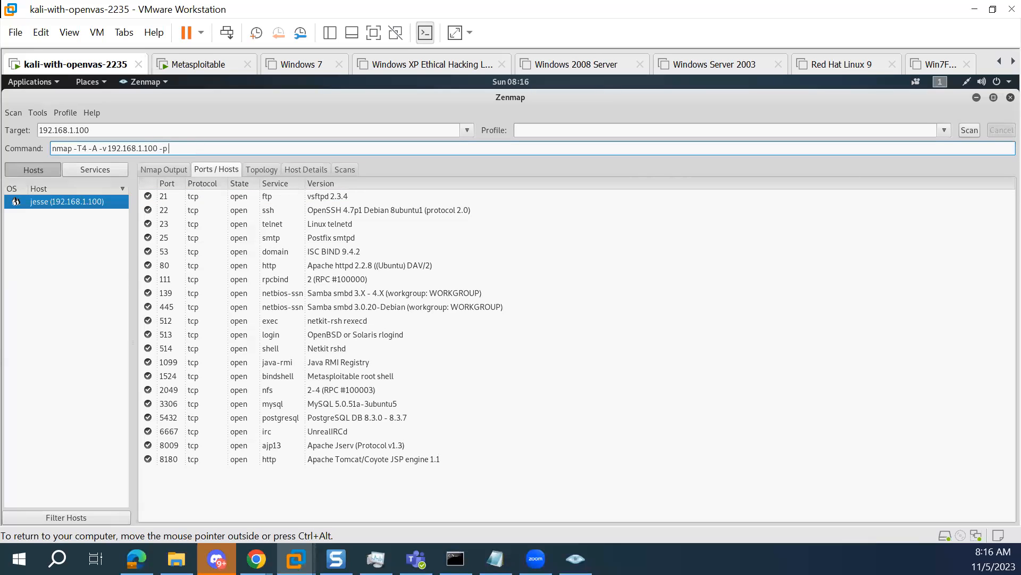
type(" 0-65535")
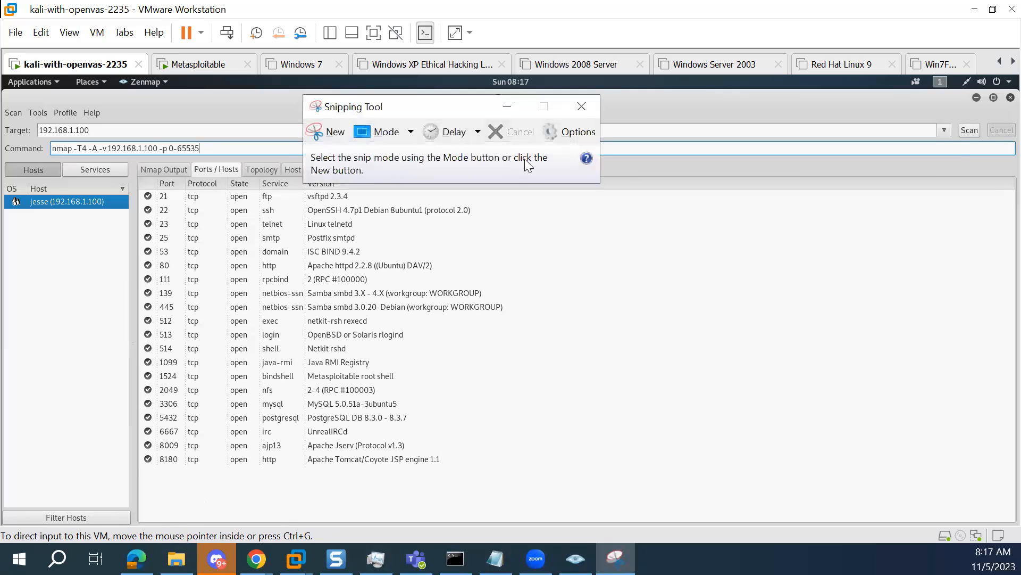
Take a rectangular snip of the Zenmap command and open-port list for comparison, and start the full port scan
left_click(318, 131)
left_click_drag(23, 112, 544, 499)
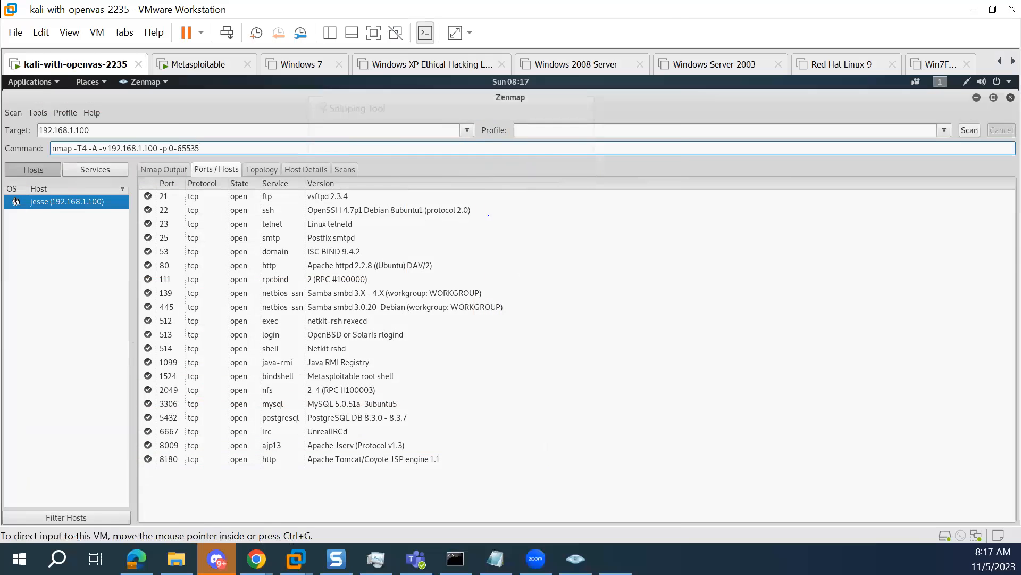
left_click_drag(389, 12, 0, 12)
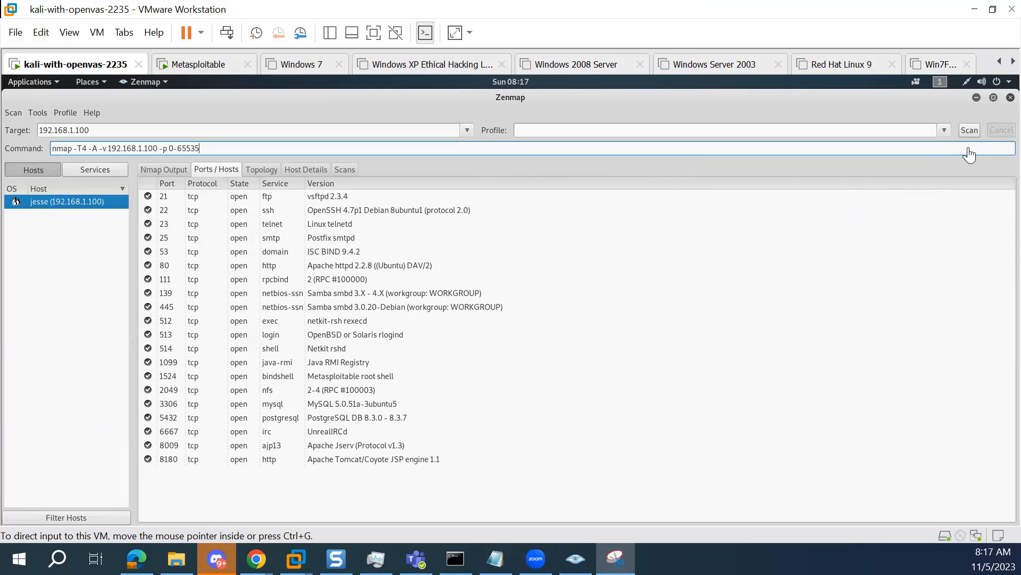
left_click(968, 131)
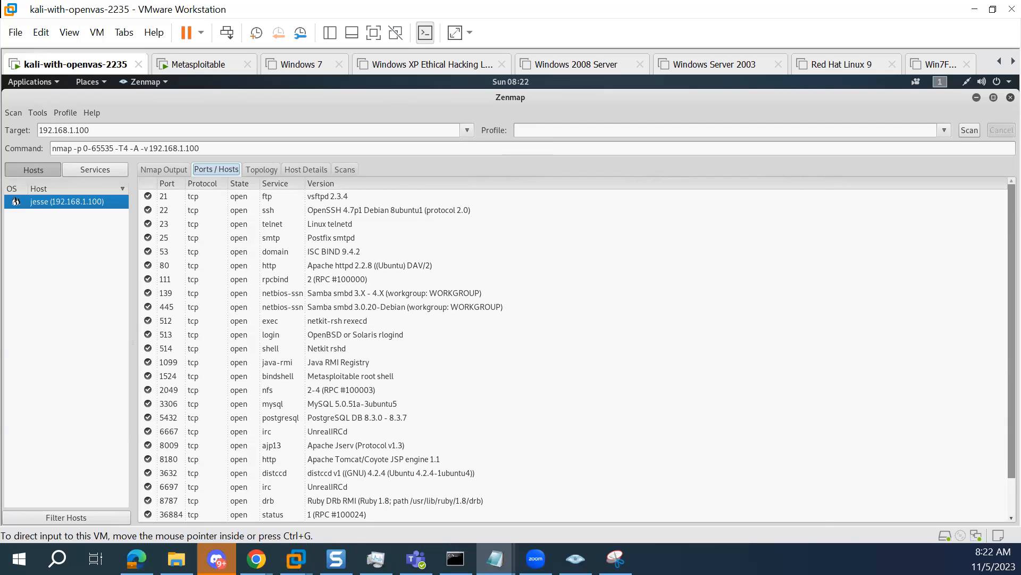
Switch to Notepad and enter {flag:zenmap123} in the untitled note
left_click(495, 559)
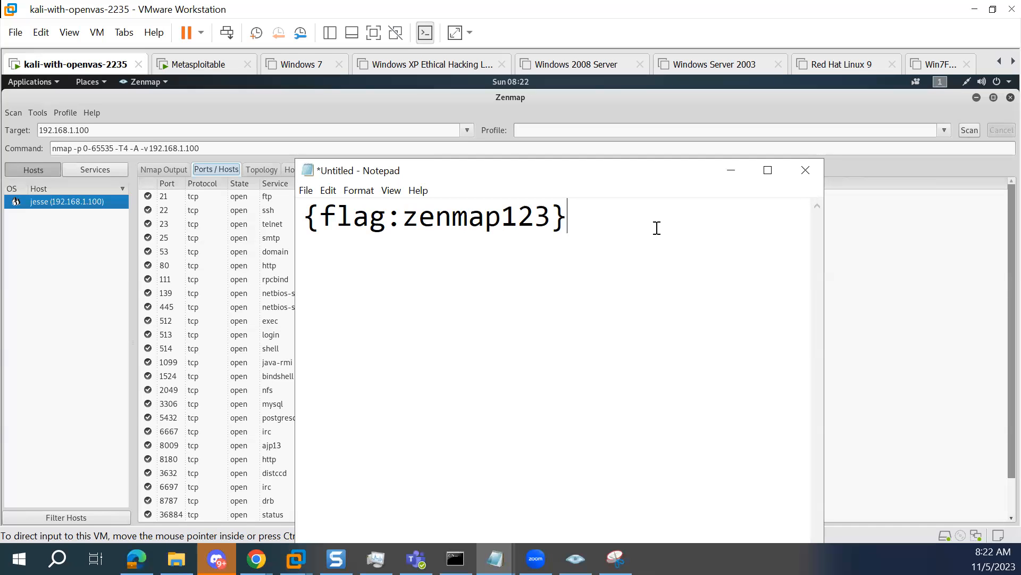
key("Return")
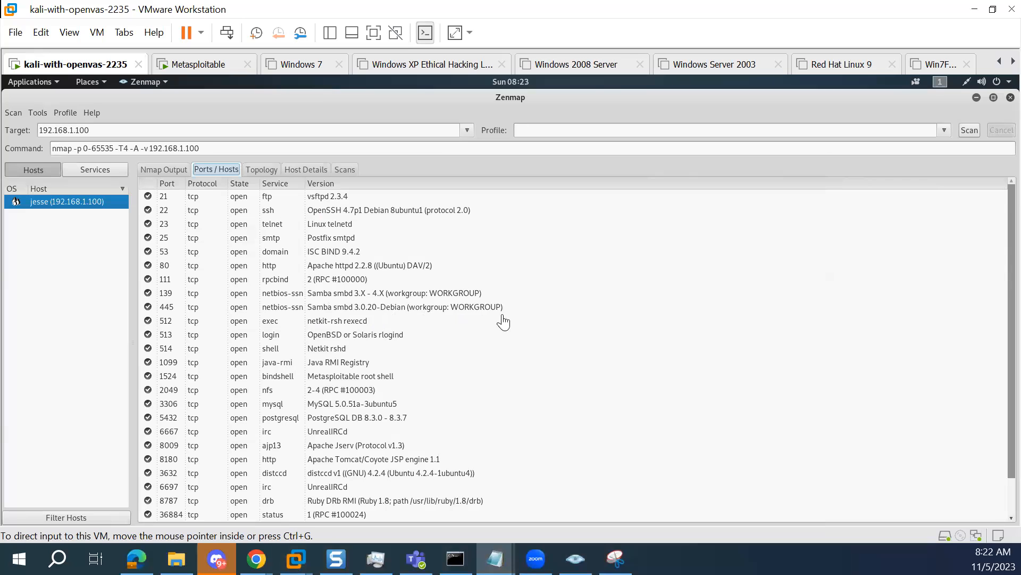
Compare the full scan's port list, down to its last entries, with the earlier snip in Snipping Tool
left_click(579, 340)
scroll(578, 341, "down", 1)
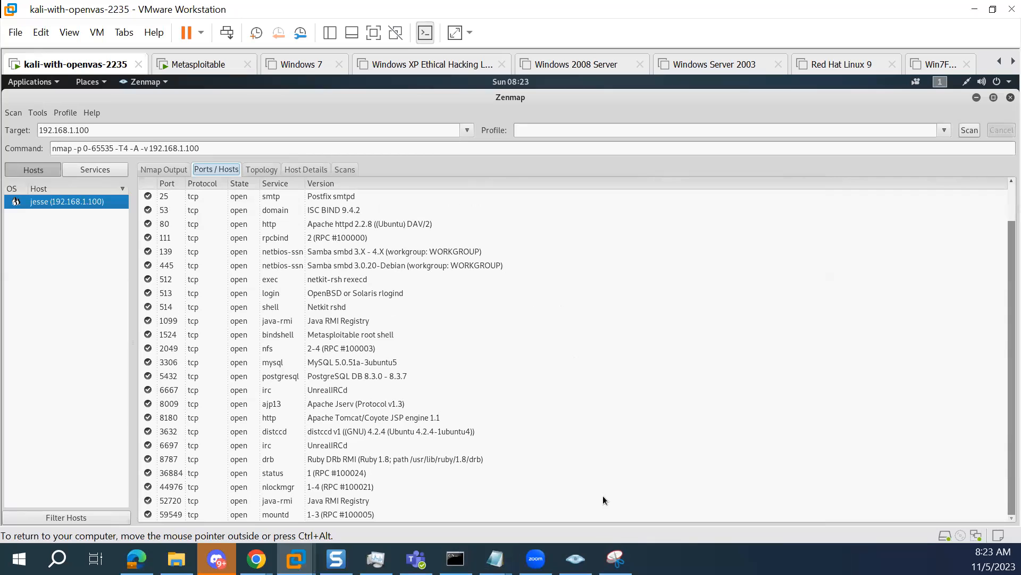
left_click(616, 558)
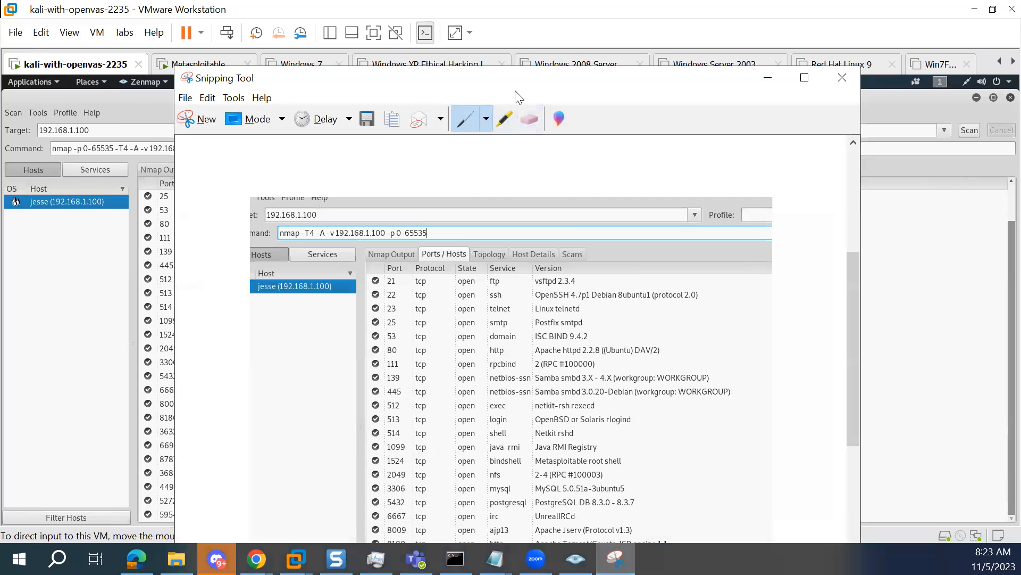
left_click_drag(709, 79, 957, 61)
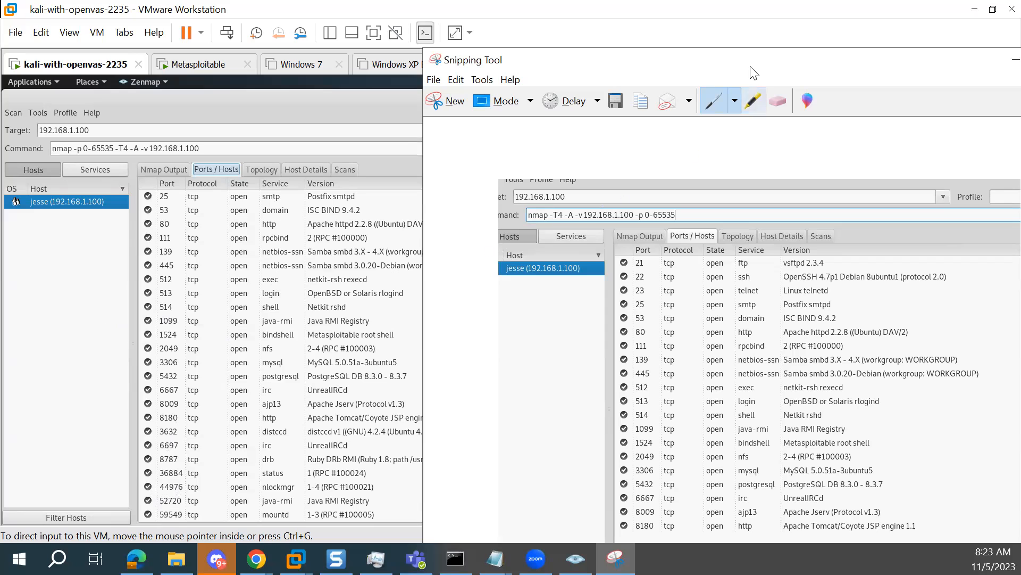
left_click_drag(743, 73, 544, 82)
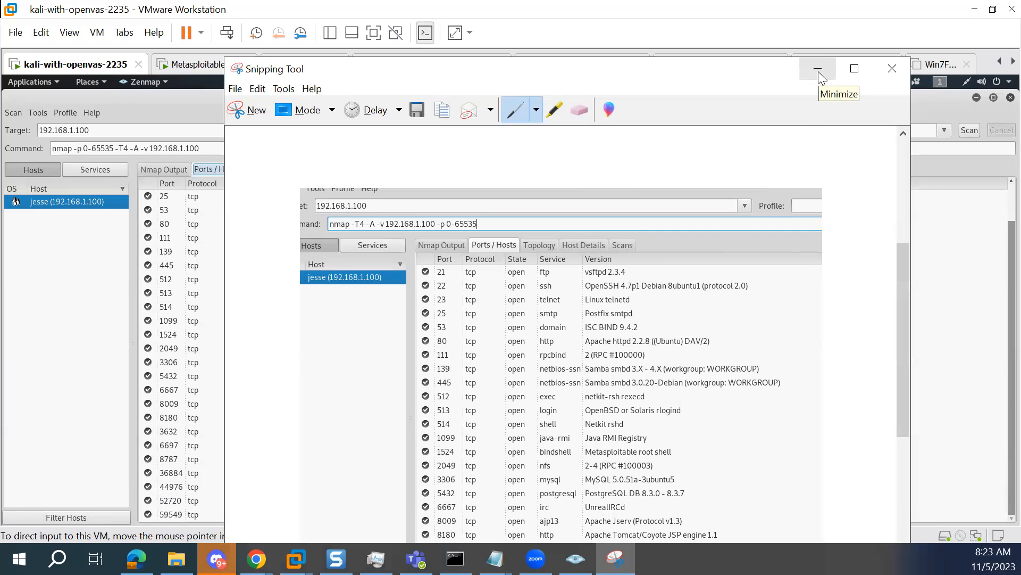
left_click(818, 74)
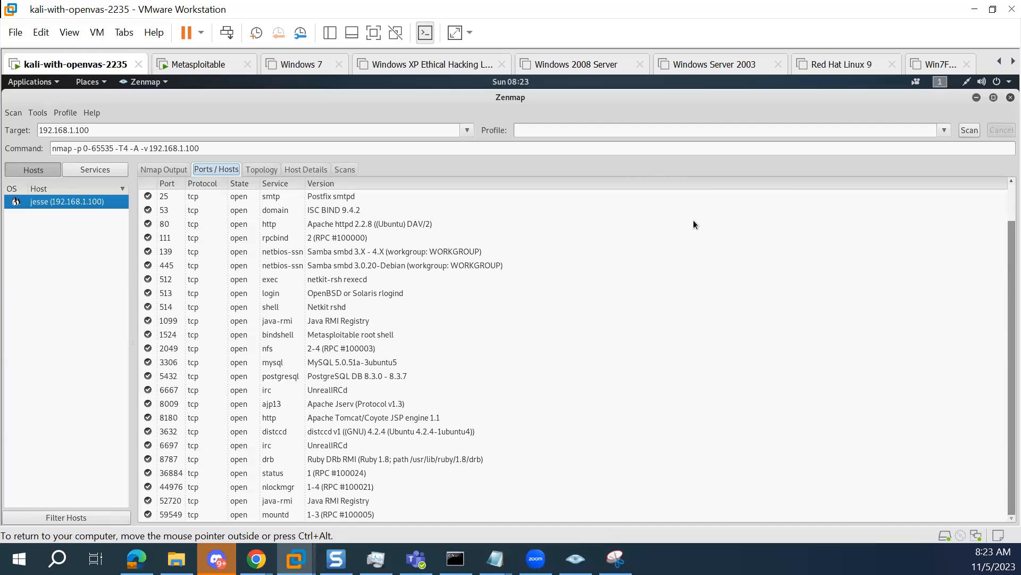
Save the nmap -T4 -A 192.168.1.100 scan in the root folder as scan.xml in Nmap XML format
key("ctrl+alt")
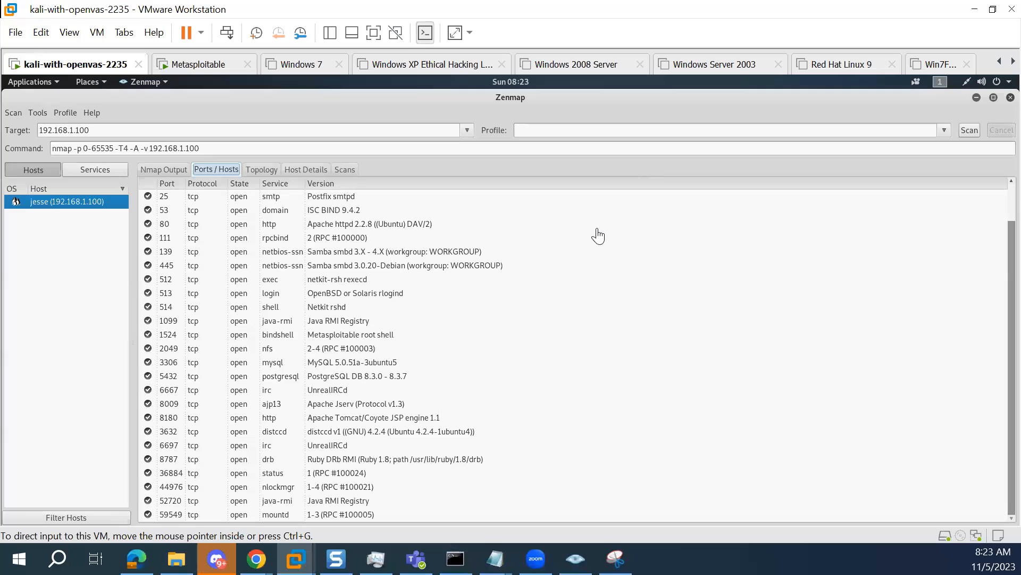
left_click(15, 113)
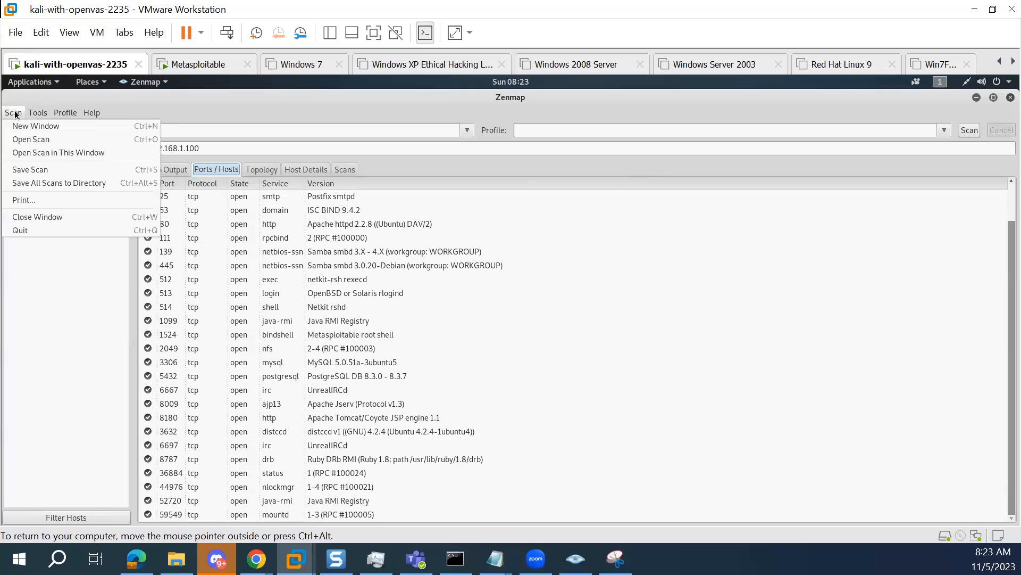
left_click(59, 169)
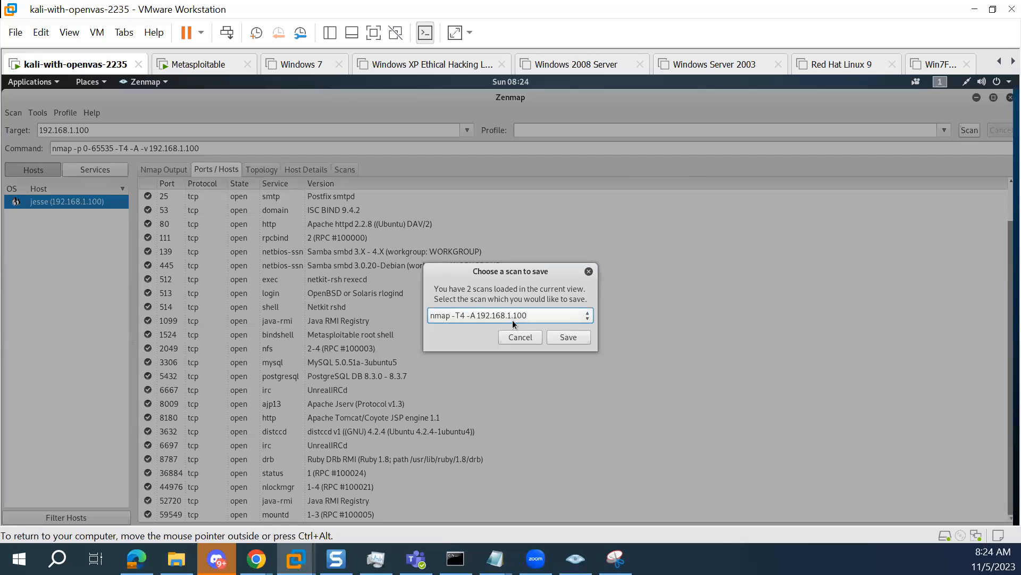
left_click(582, 314)
left_click(581, 315)
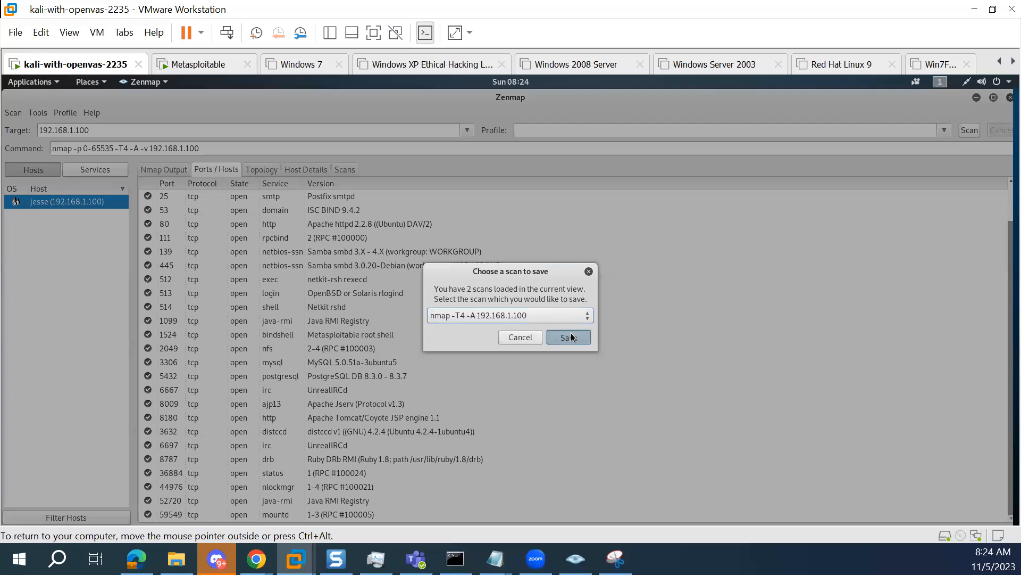
left_click(571, 335)
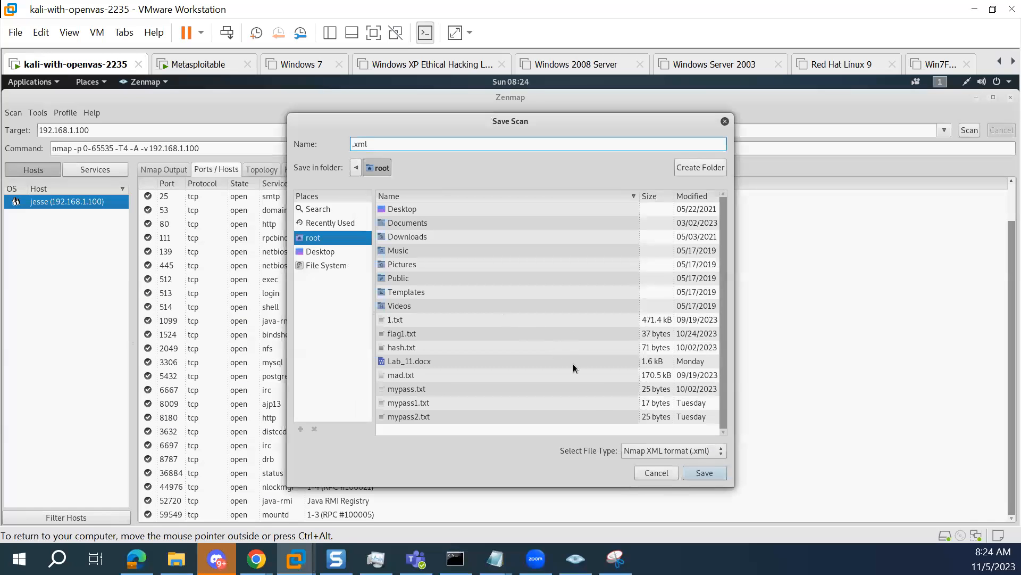
left_click(679, 451)
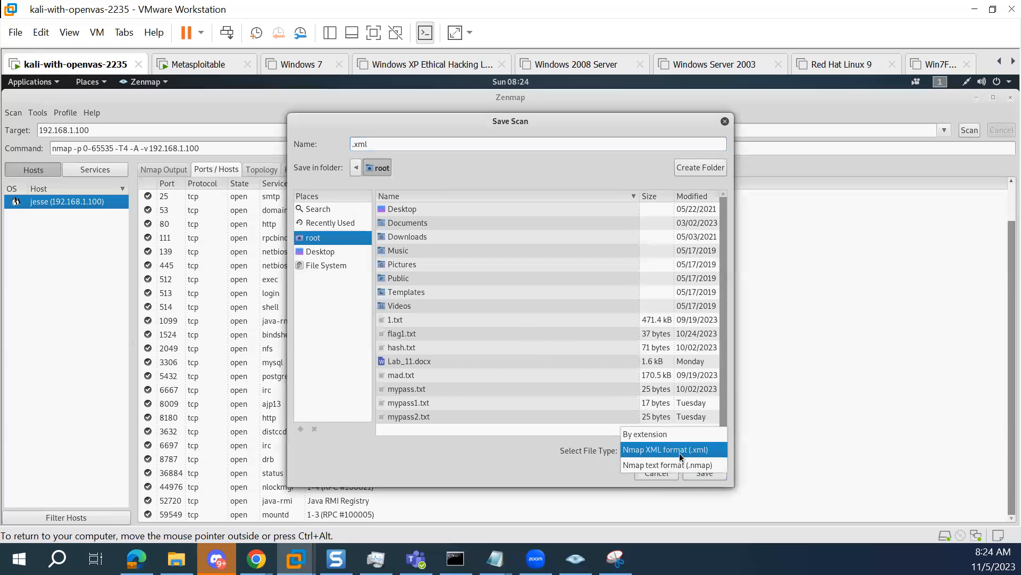
left_click(680, 451)
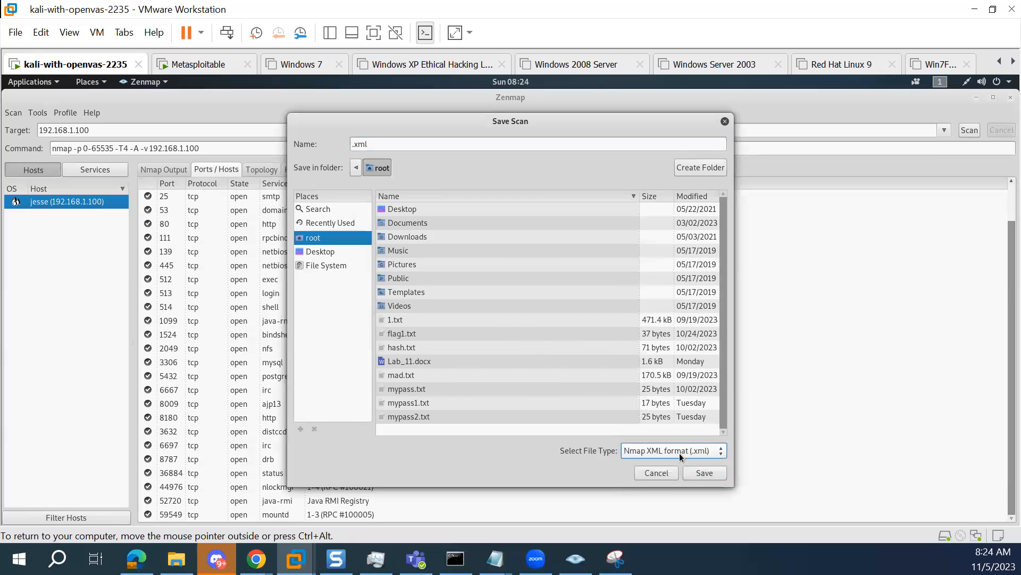
left_click(390, 142)
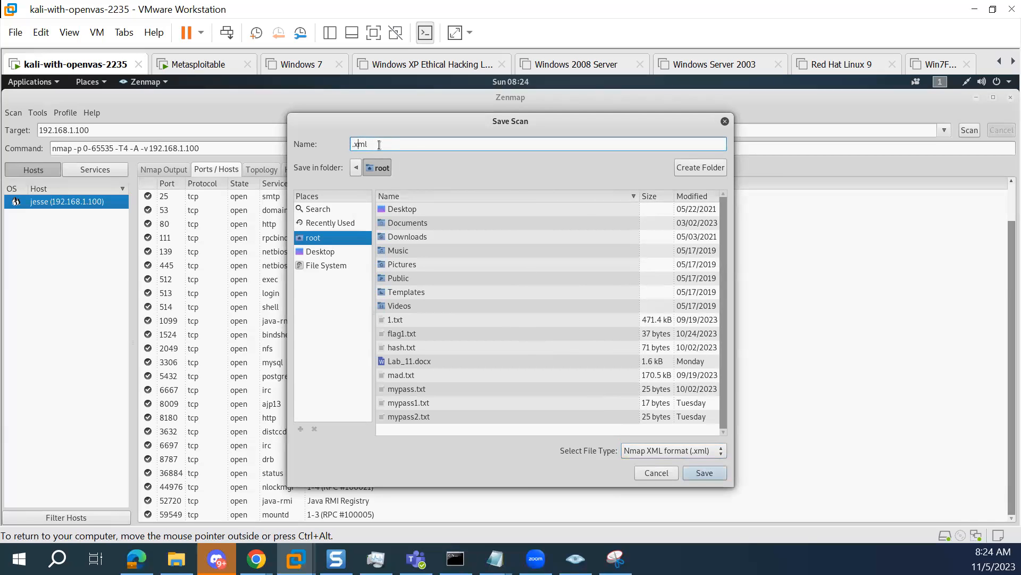
type("scan")
left_click(701, 474)
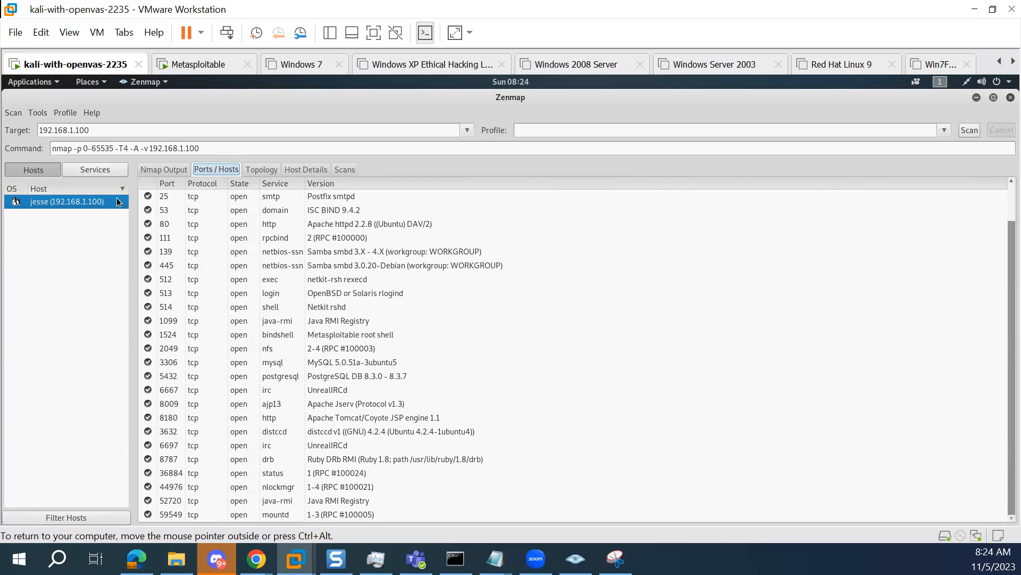
Save the nmap -p 0-65535 -T4 -A -v 192.168.1.100 scan in the root folder as scan-full.xml
left_click(16, 113)
left_click(31, 169)
left_click(494, 314)
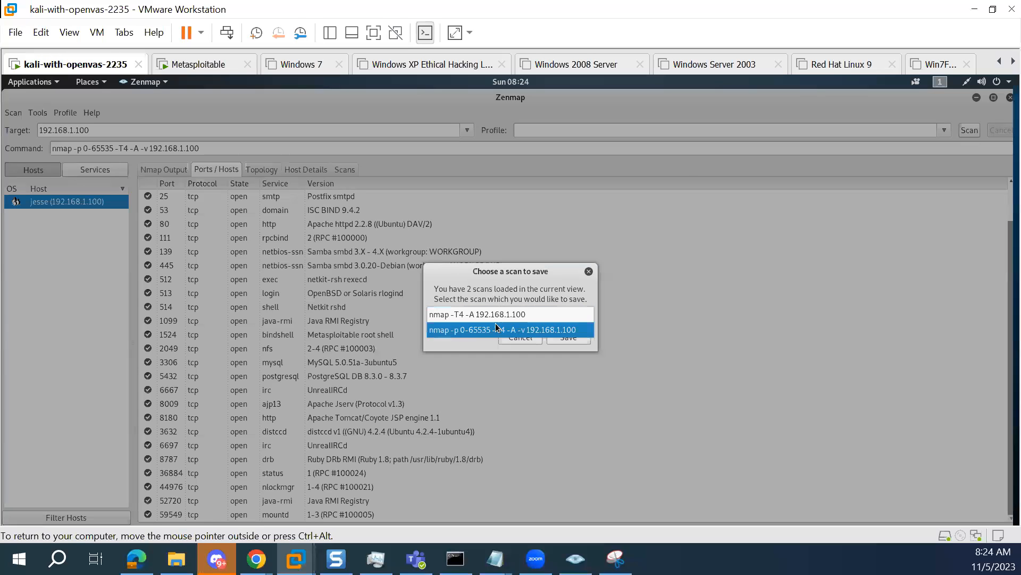
left_click(495, 329)
left_click(565, 337)
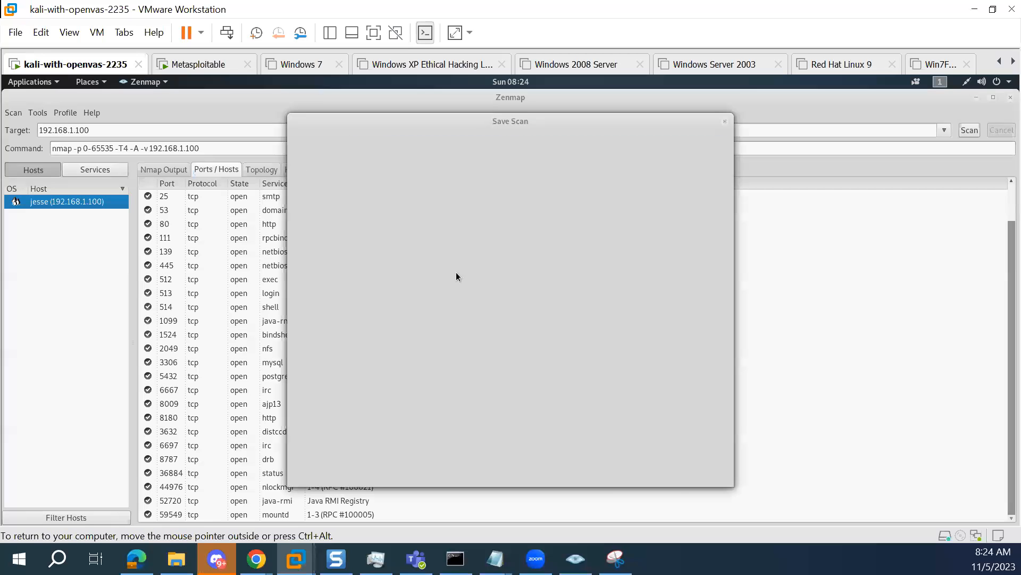
left_click(375, 145)
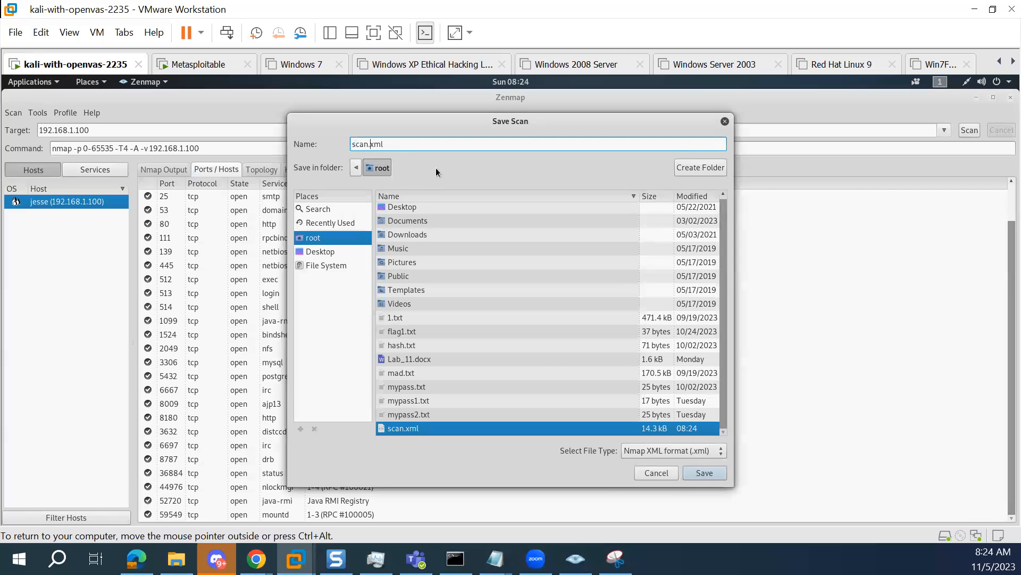
type("-full")
left_click(705, 472)
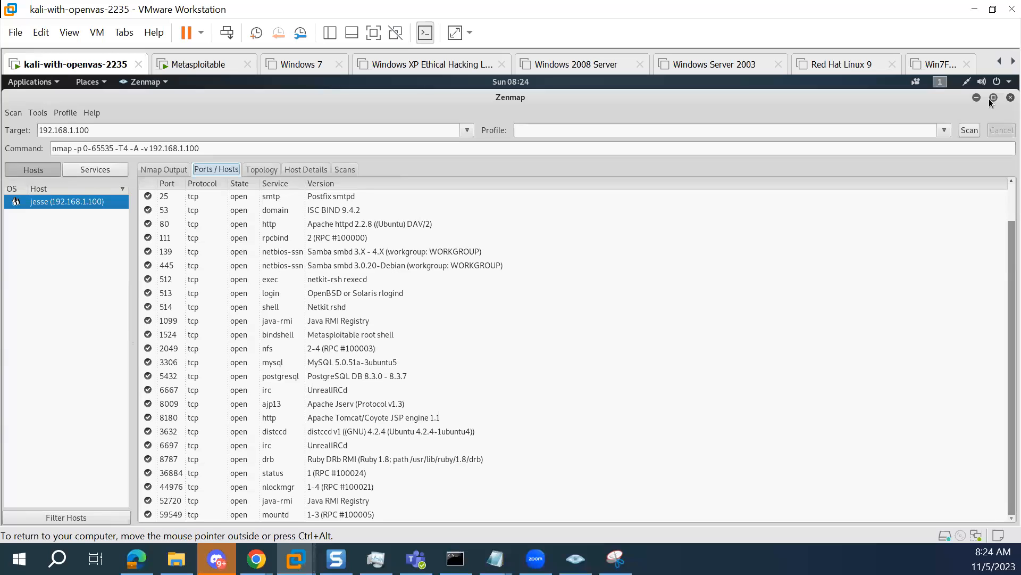
Close Zenmap and start OpenVAS from the terminal with the openvas-start command
left_click(1010, 98)
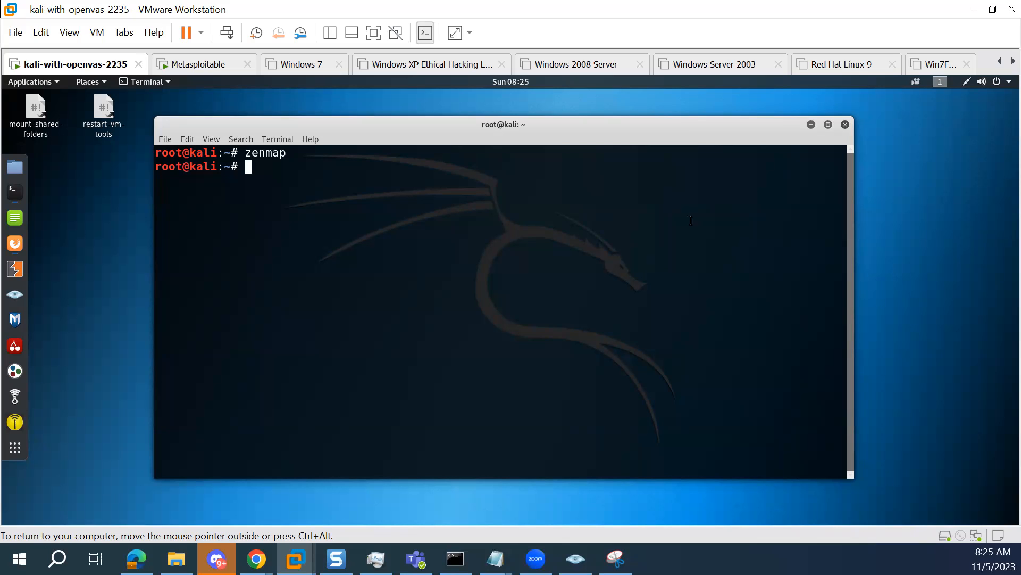
type("open")
key("Tab")
key("Tab")
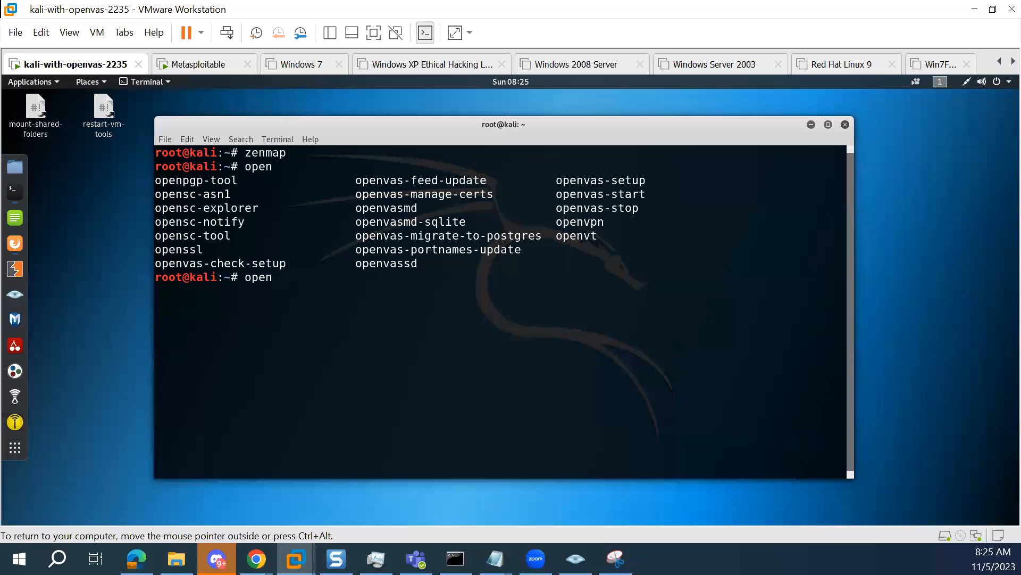
left_click_drag(650, 192, 555, 194)
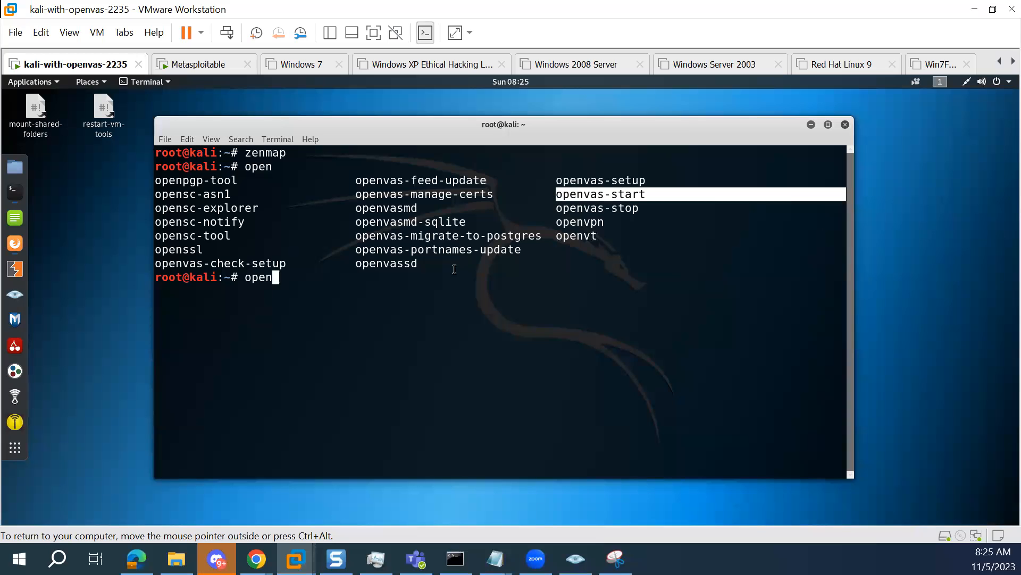
left_click(346, 285)
type("vas-start")
key("Return")
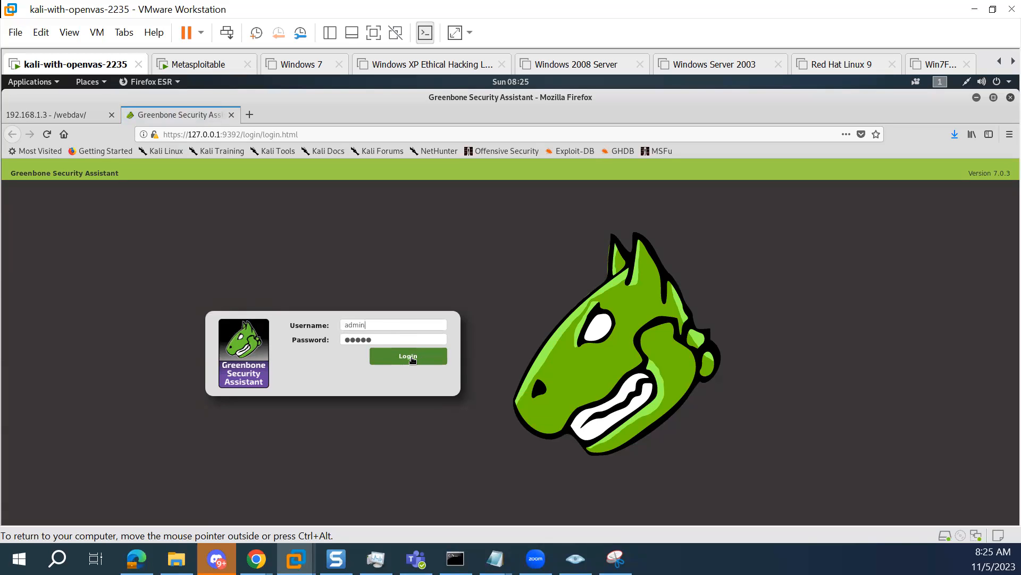
Log in to Greenbone Security Assistant as admin and open the scan tasks overview
left_click(412, 359)
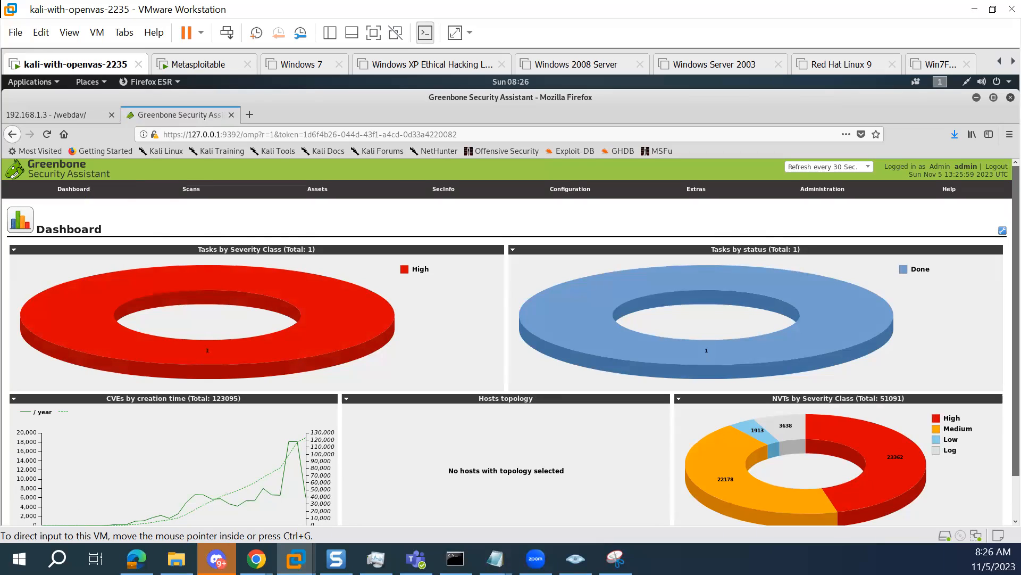
left_click(211, 186)
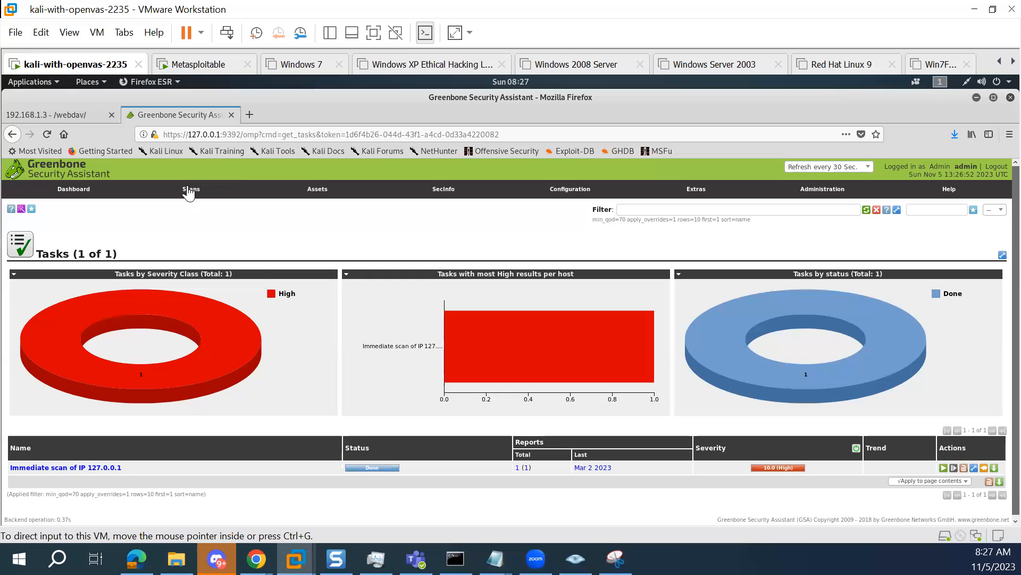
mouse_move(184, 192)
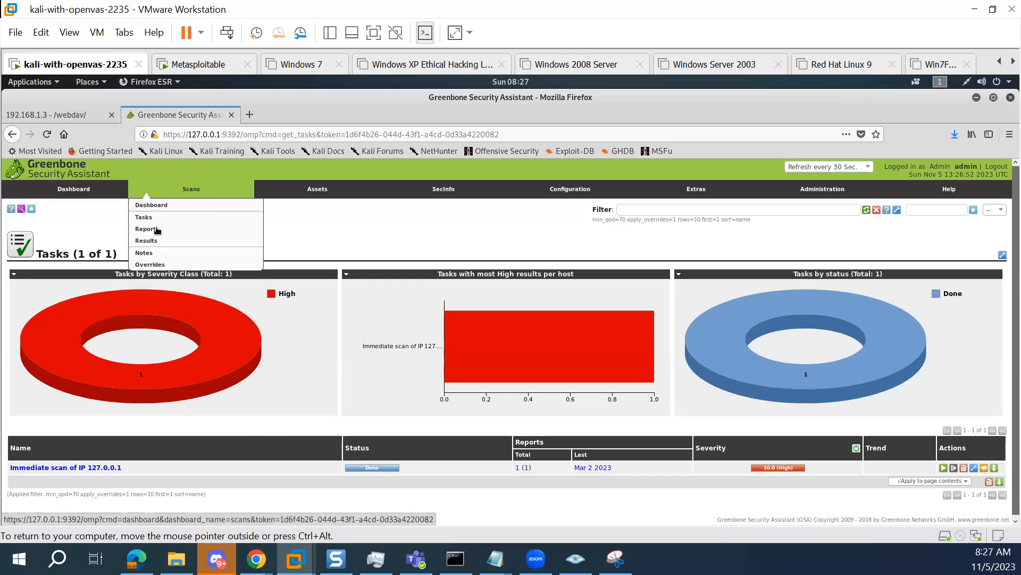
Start an immediate vulnerability scan of 192.168.1.100 with the Task Wizard and check its entry in the task list
mouse_move(19, 211)
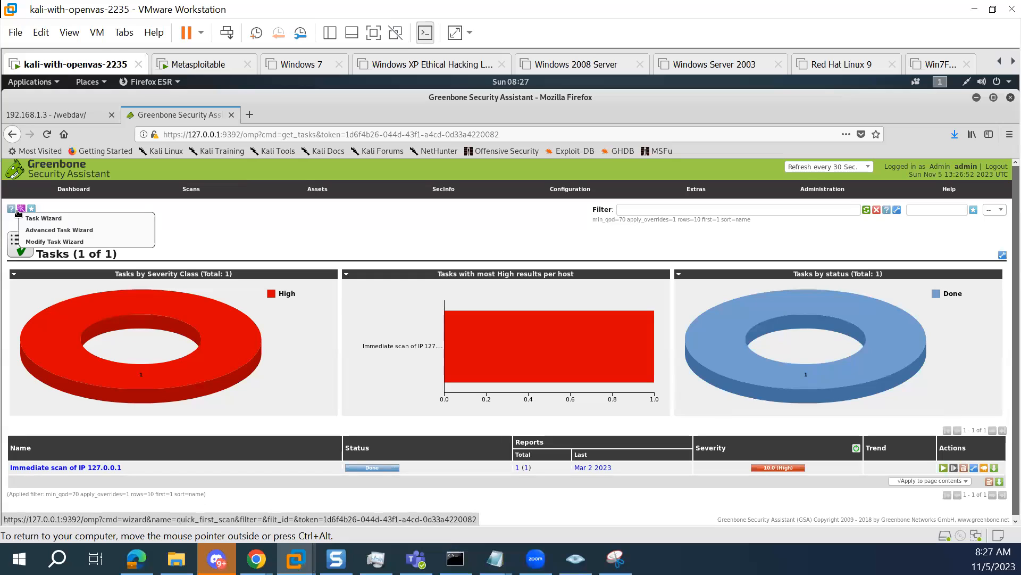
left_click(31, 217)
left_click_drag(427, 292, 375, 280)
type("192.168.1.100")
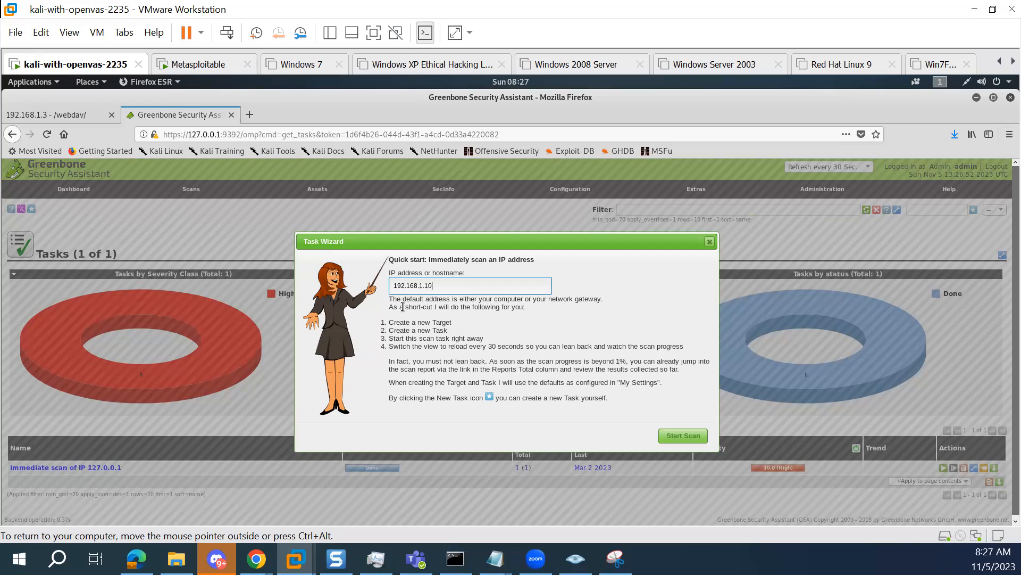
left_click(686, 437)
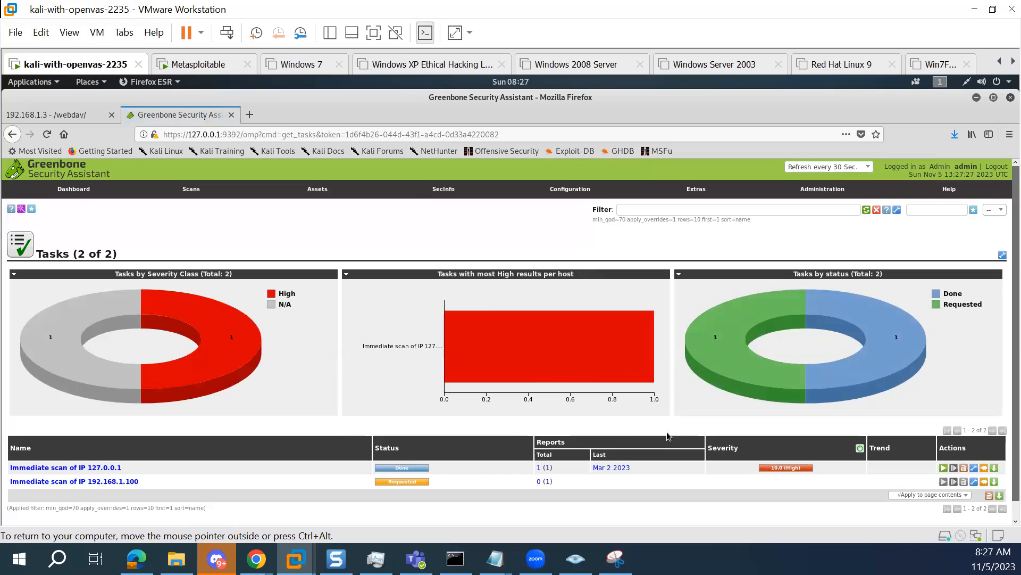
scroll(720, 372, "down", 1)
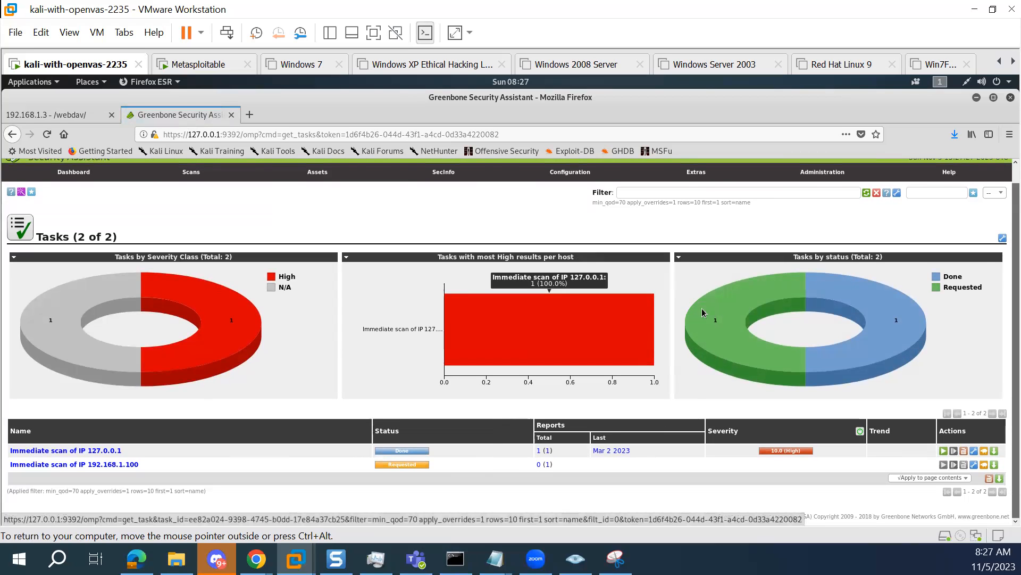
mouse_move(717, 309)
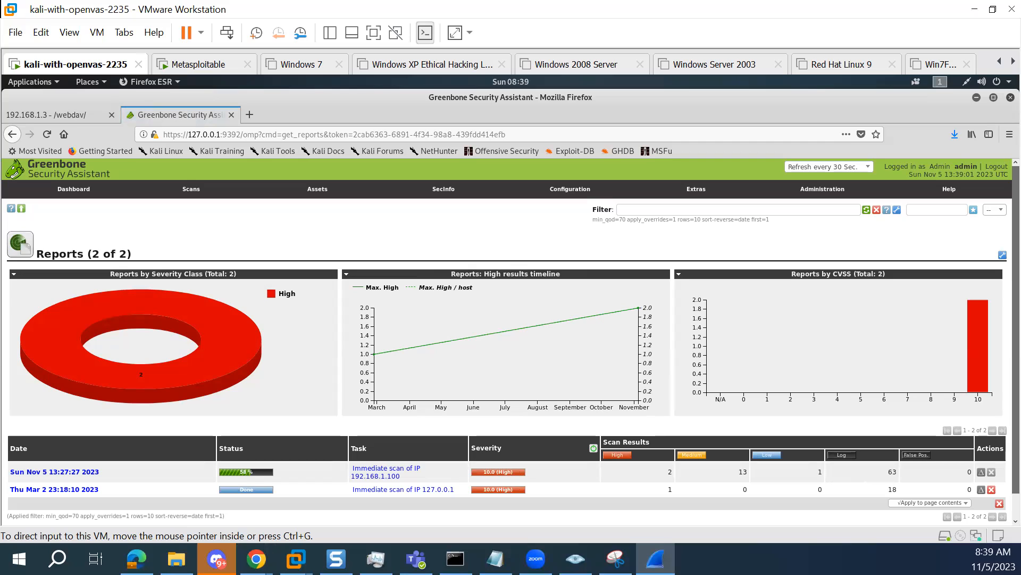
Look through the captured scan traffic in Wireshark and minimize its window
scroll(562, 256, "down", 18)
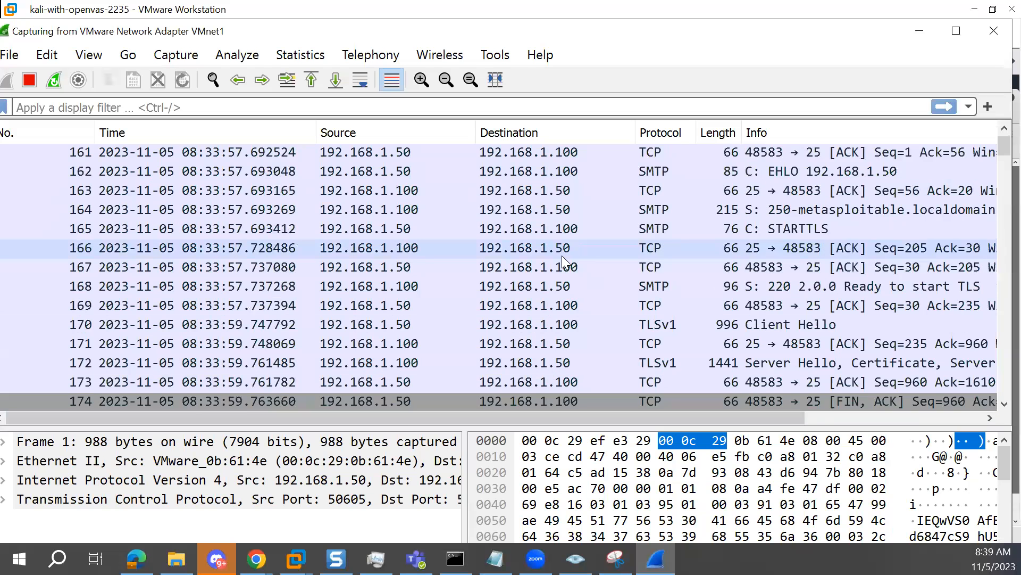
scroll(562, 256, "down", 9)
left_click(919, 35)
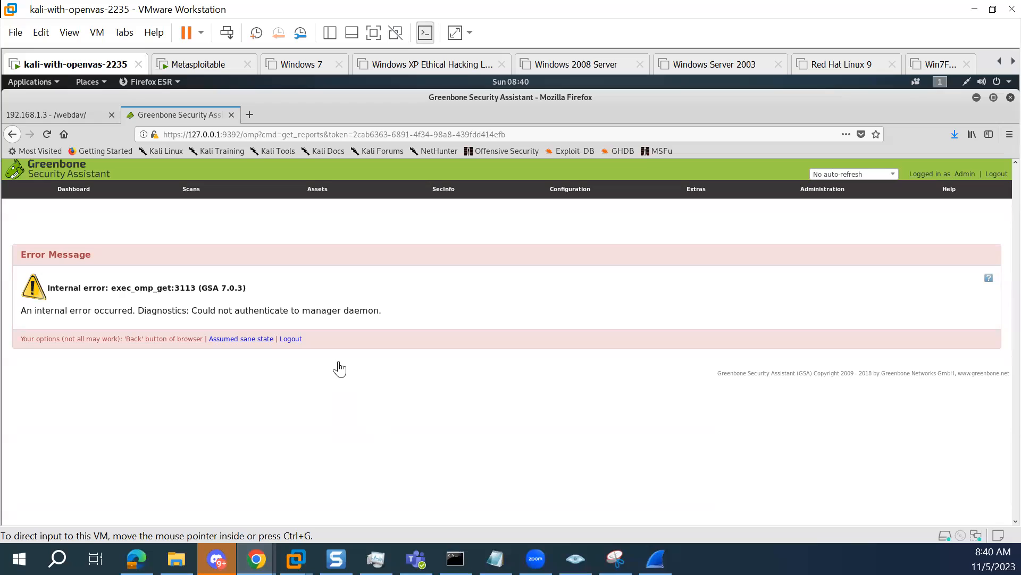
Reload the Greenbone Security Assistant page and reopen the scan reports overview
left_click(47, 135)
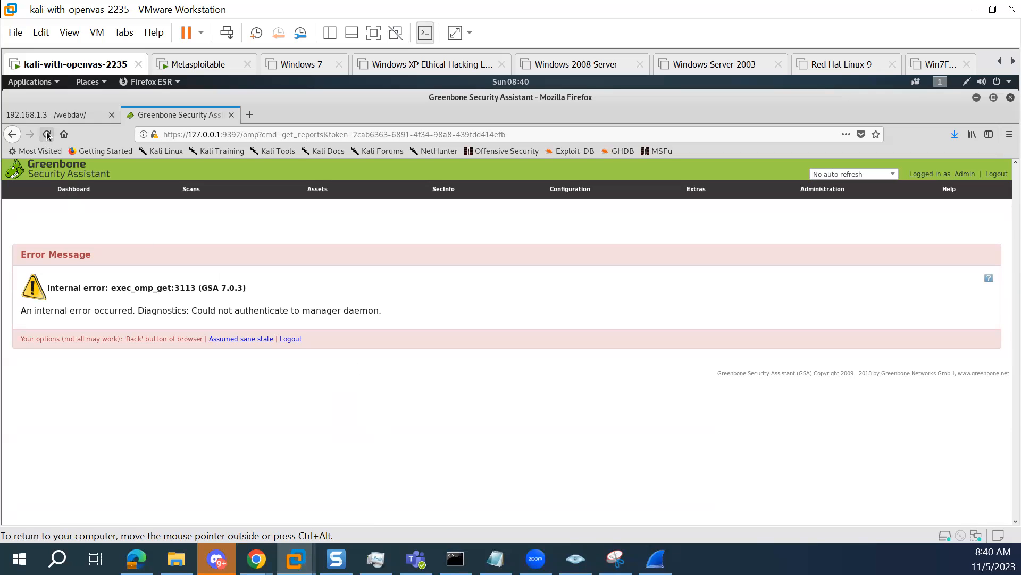
left_click(48, 135)
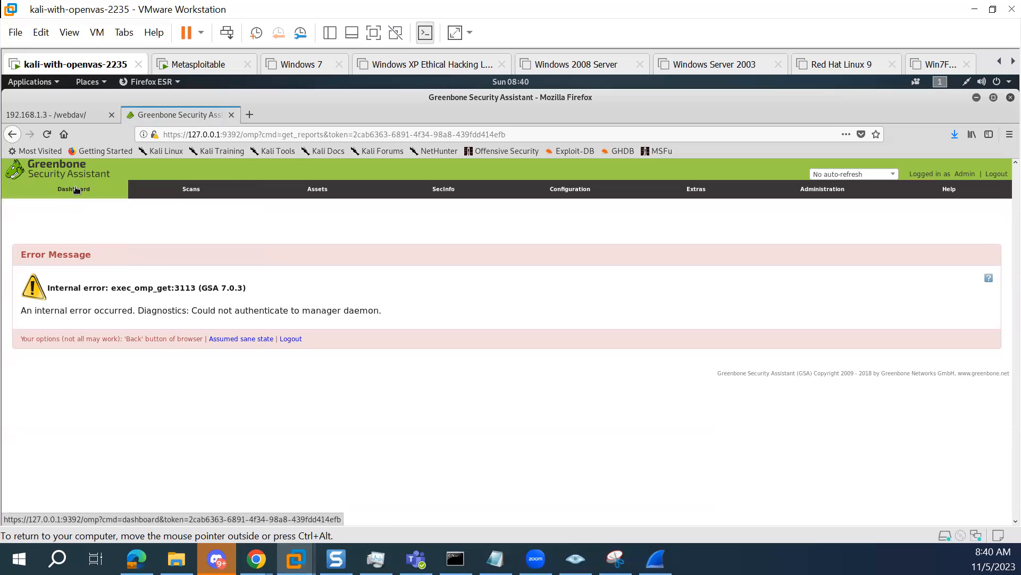
mouse_move(191, 191)
left_click(188, 233)
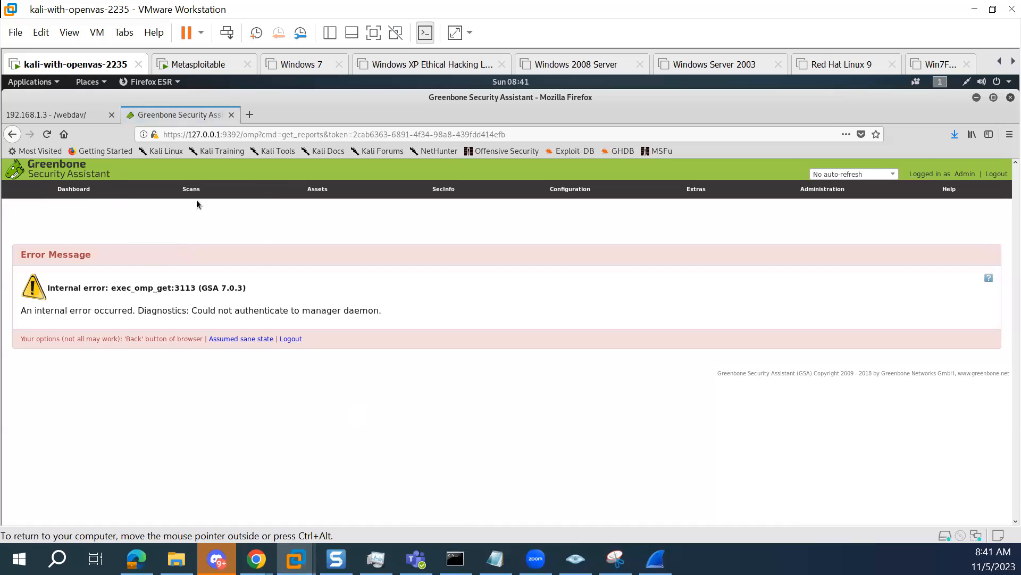
mouse_move(192, 190)
left_click(191, 229)
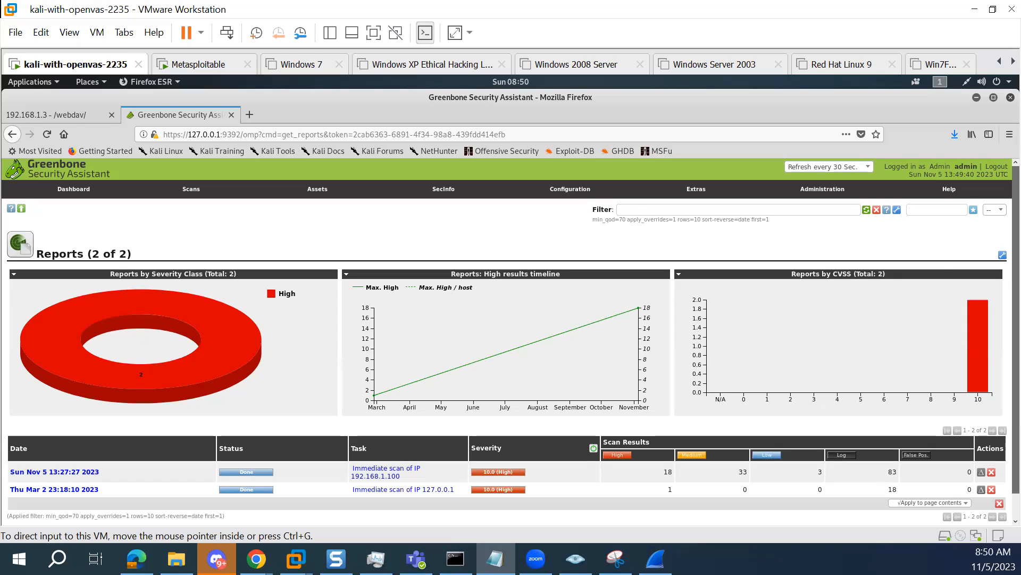
Show the Notepad note containing the flag over the reports page and minimize it again
left_click_drag(1020, 162, 744, 163)
left_click(738, 227)
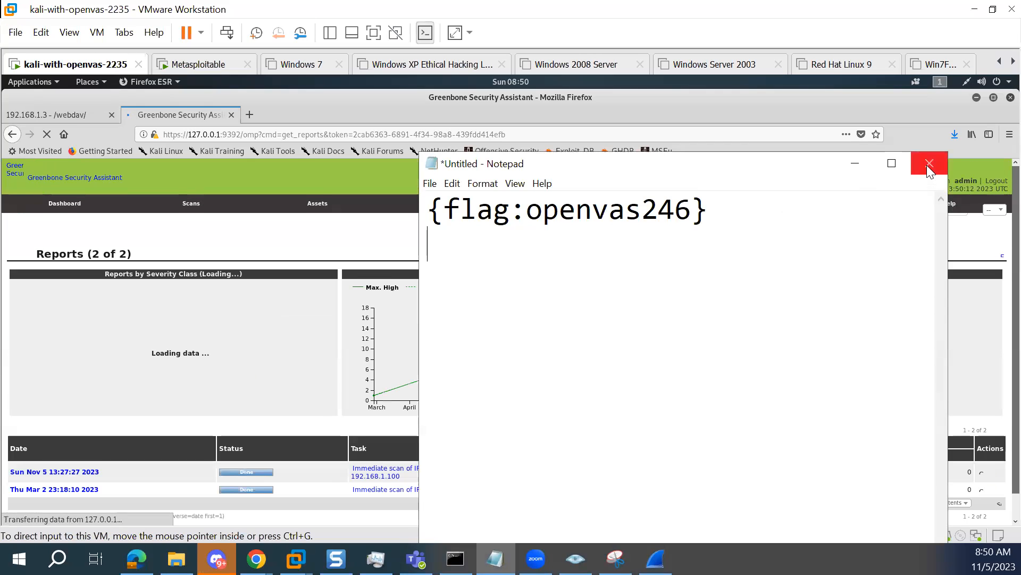
left_click(855, 163)
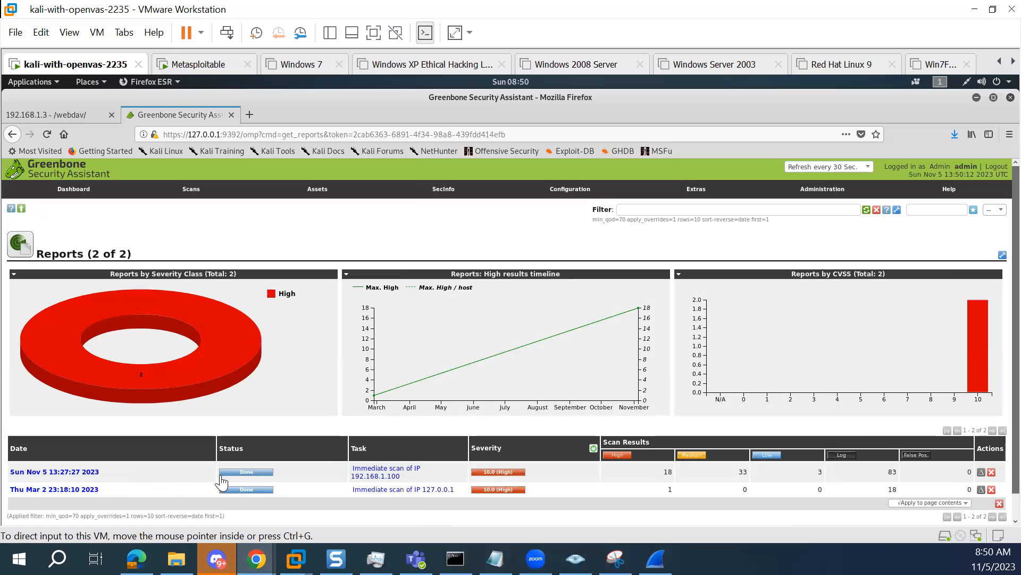
Review the details of the Immediate scan of IP 192.168.1.100 task and return to the reports overview
left_click(373, 477)
left_click(373, 476)
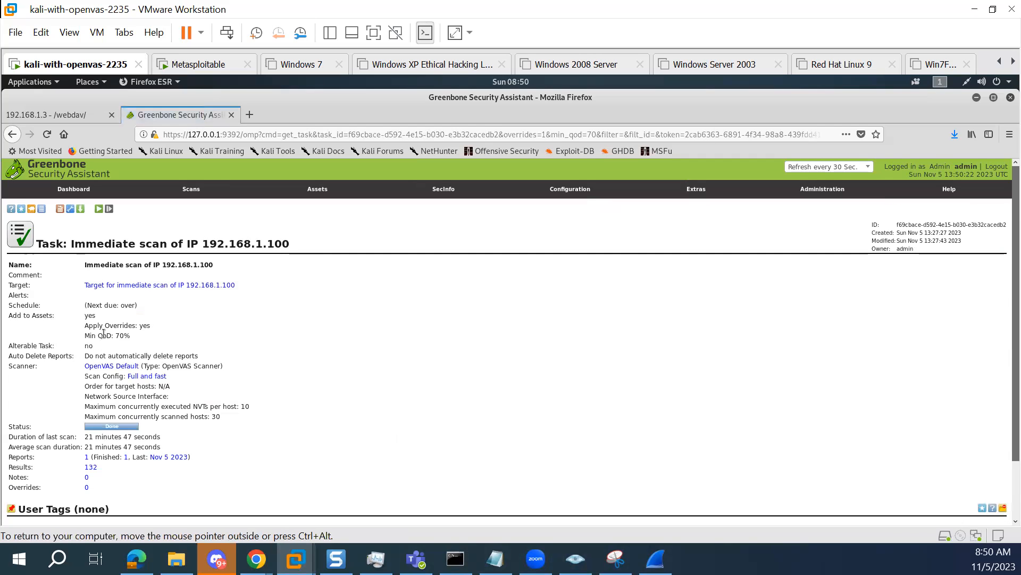
scroll(144, 279, "down", 2)
scroll(142, 279, "up", 3)
left_click(12, 135)
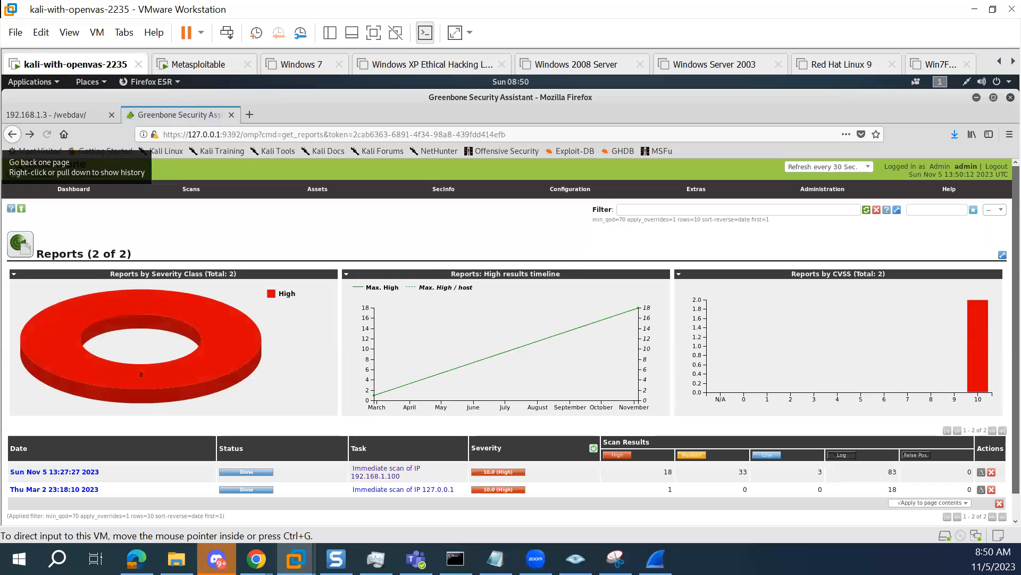
Open the Sun Nov 5 13:27:27 2023 report, read its Possible Backdoor: Ingreslock result and go back to the results list
left_click(91, 472)
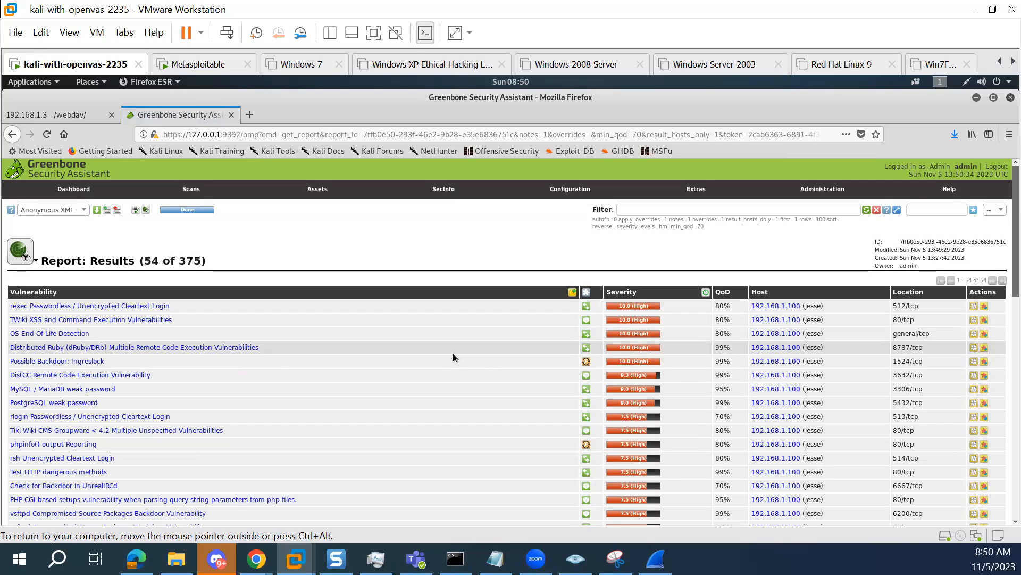
left_click(97, 362)
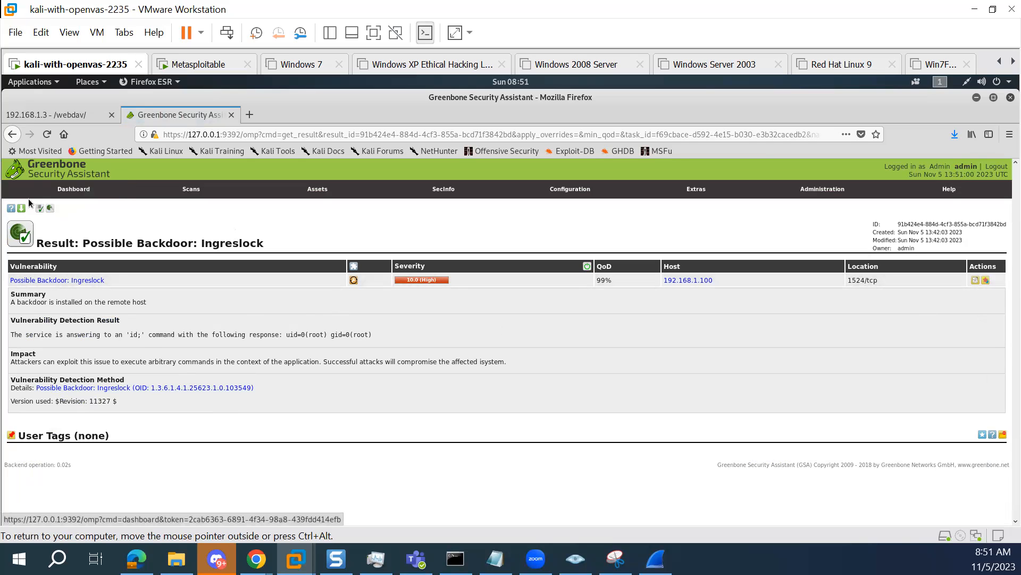
left_click(12, 134)
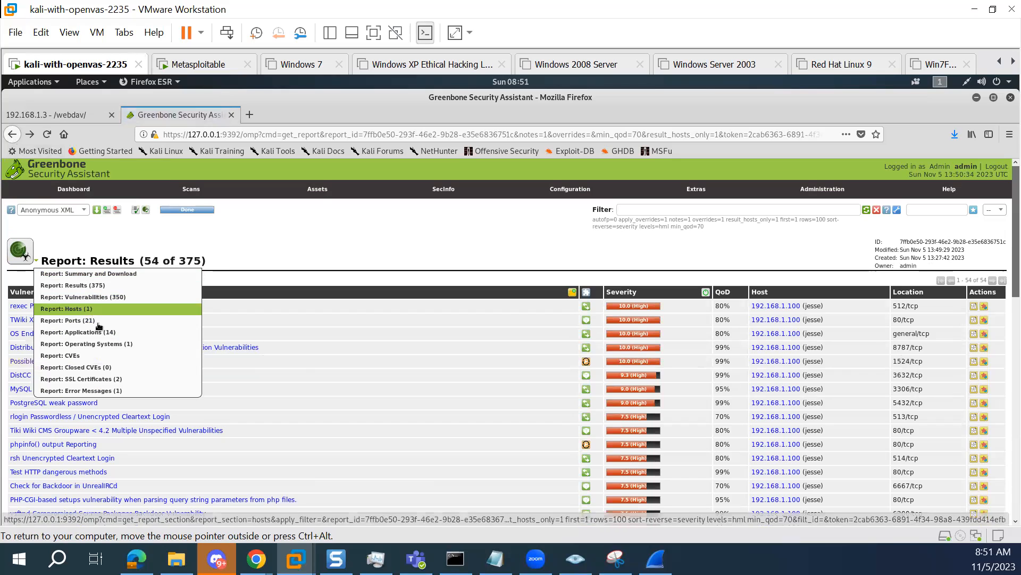
Read the rexec Passwordless / Unencrypted Cleartext Login result, return to the report and look through its vulnerabilities list
left_click(120, 306)
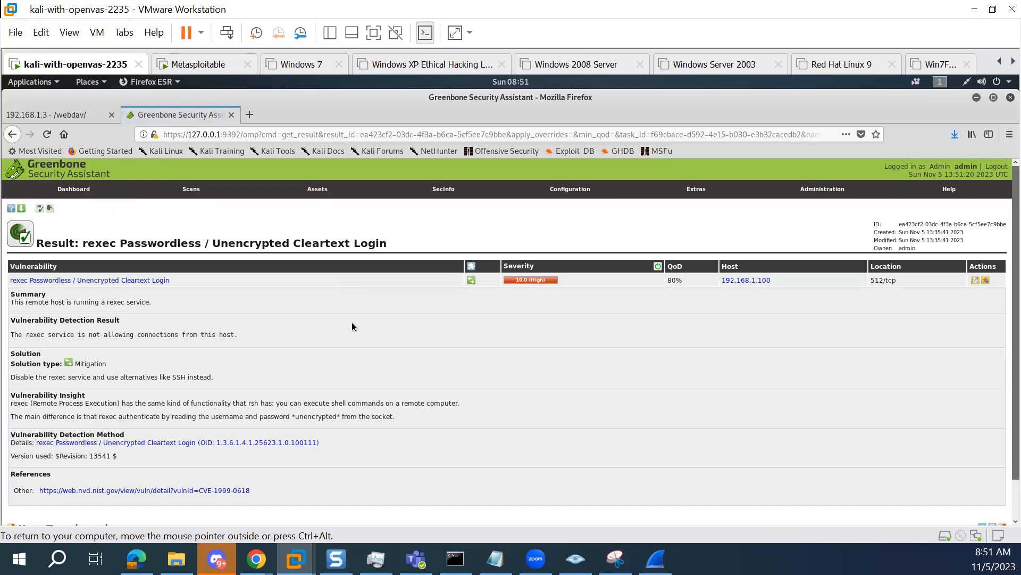
scroll(352, 326, "down", 1)
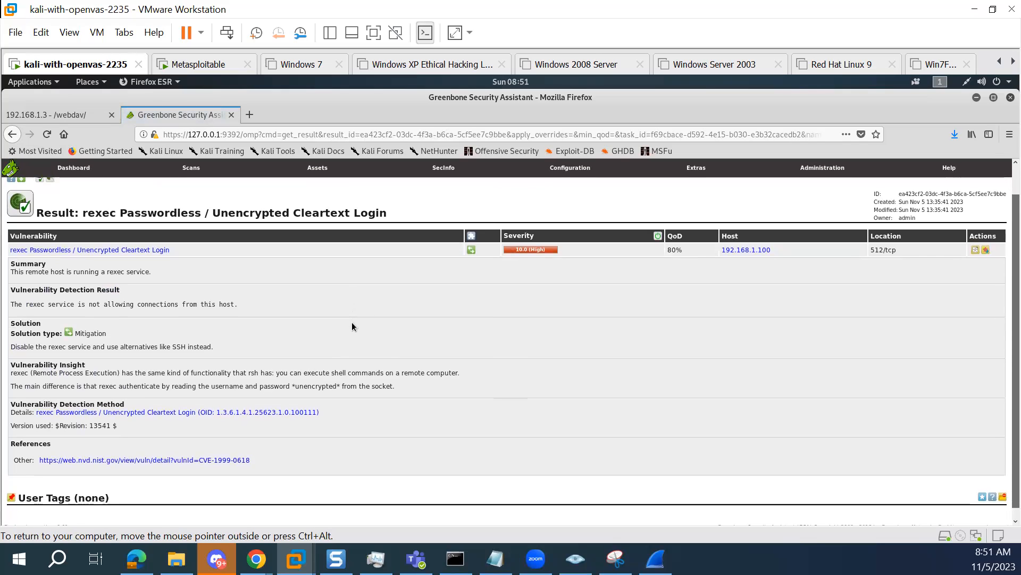
scroll(353, 325, "down", 1)
scroll(352, 322, "up", 2)
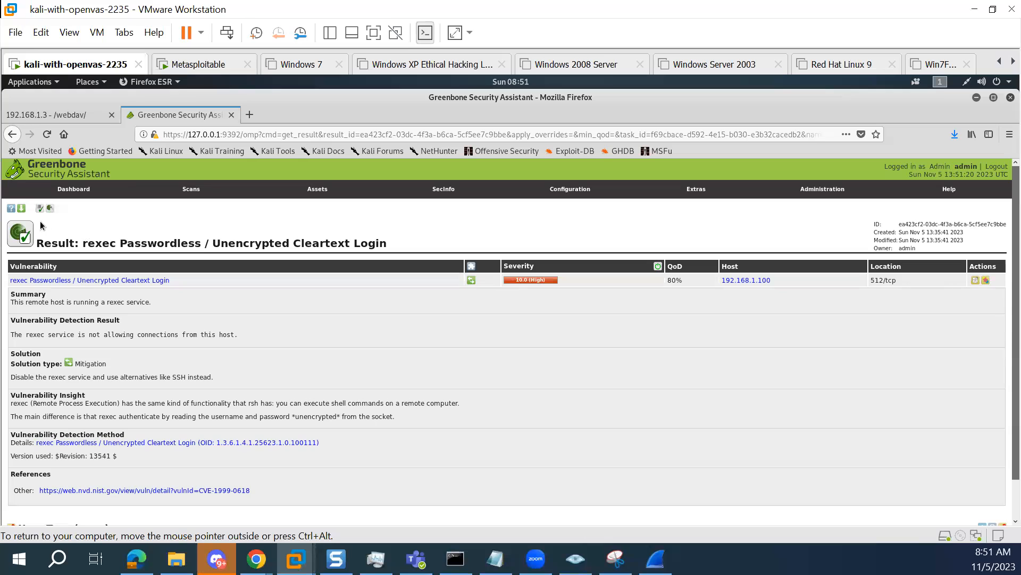
left_click(12, 135)
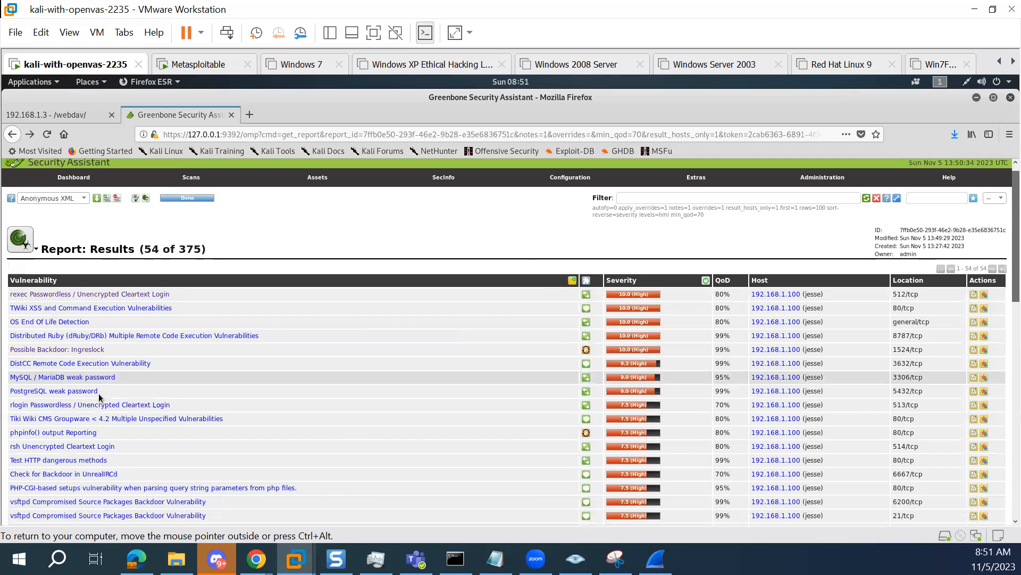
scroll(98, 399, "down", 1)
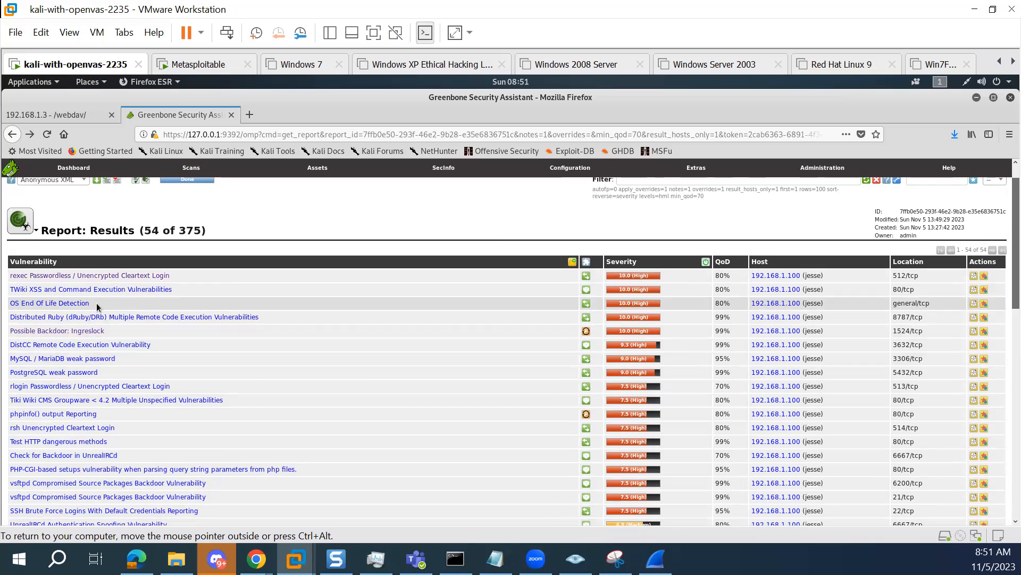
scroll(99, 308, "down", 1)
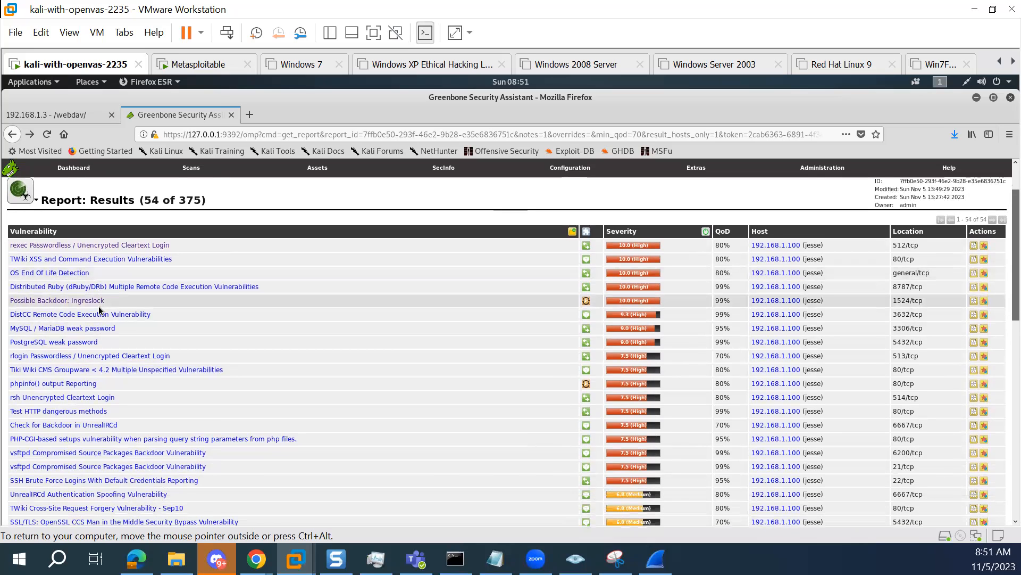